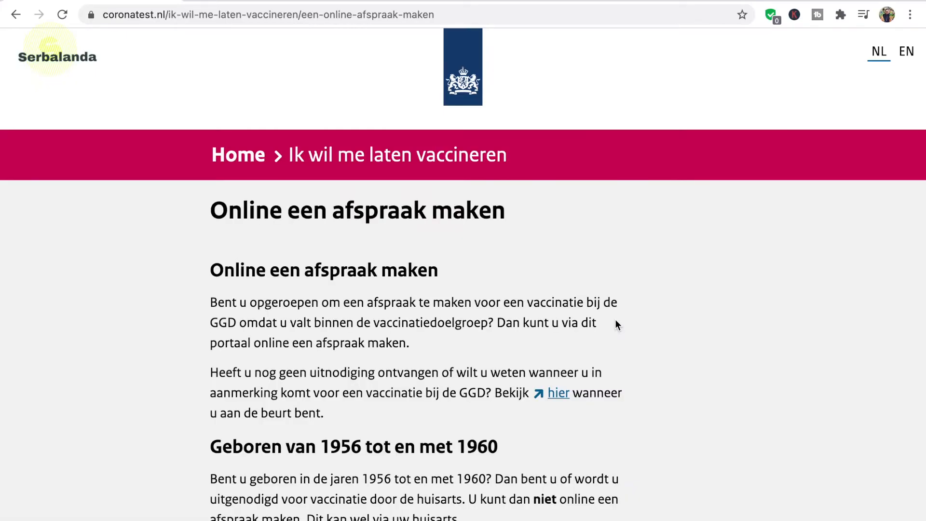
# Read through the online appointment information page and start the vaccination questionnaire
pyautogui.scroll(-2, 615, 319)
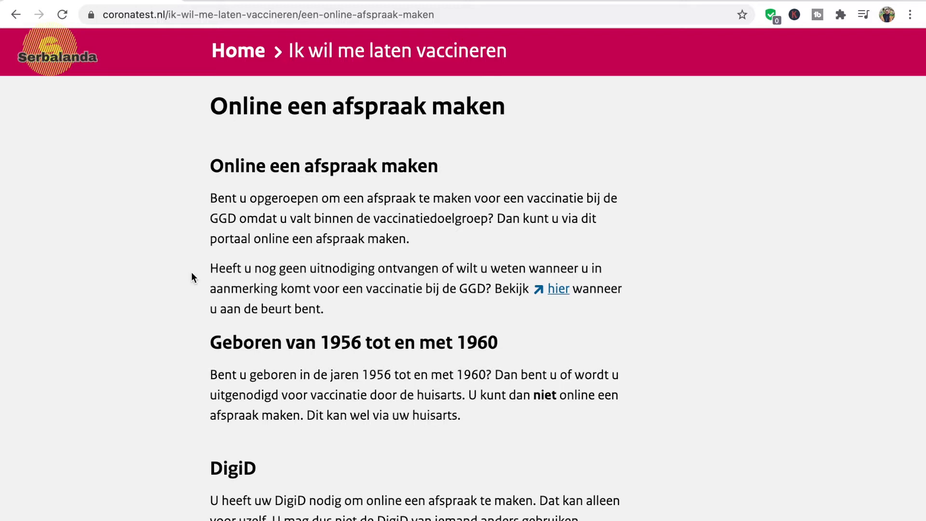
pyautogui.scroll(-1, 350, 317)
pyautogui.scroll(-1, 349, 314)
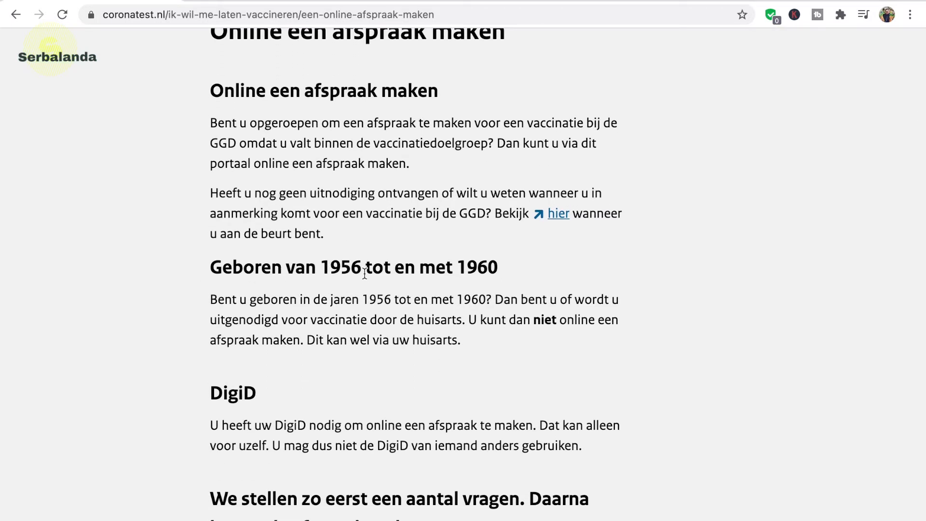
pyautogui.scroll(-10, 468, 289)
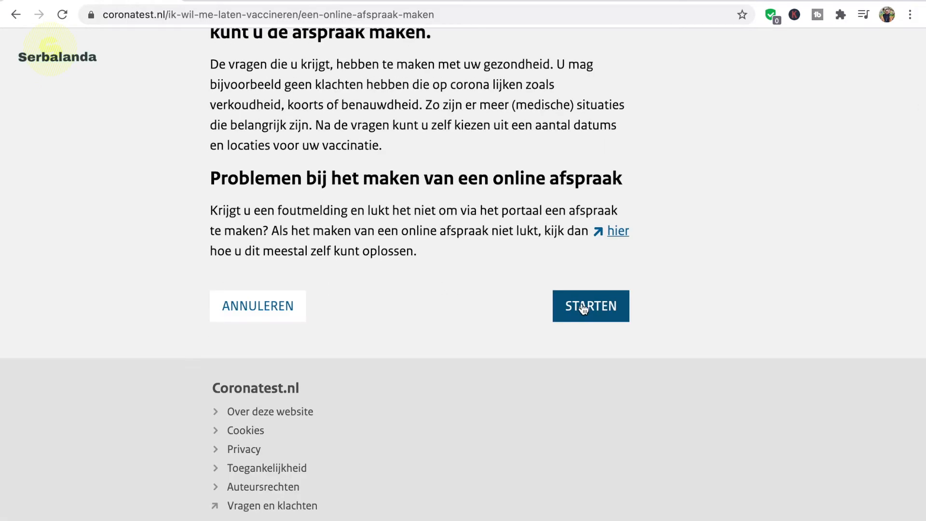
pyautogui.click(583, 309)
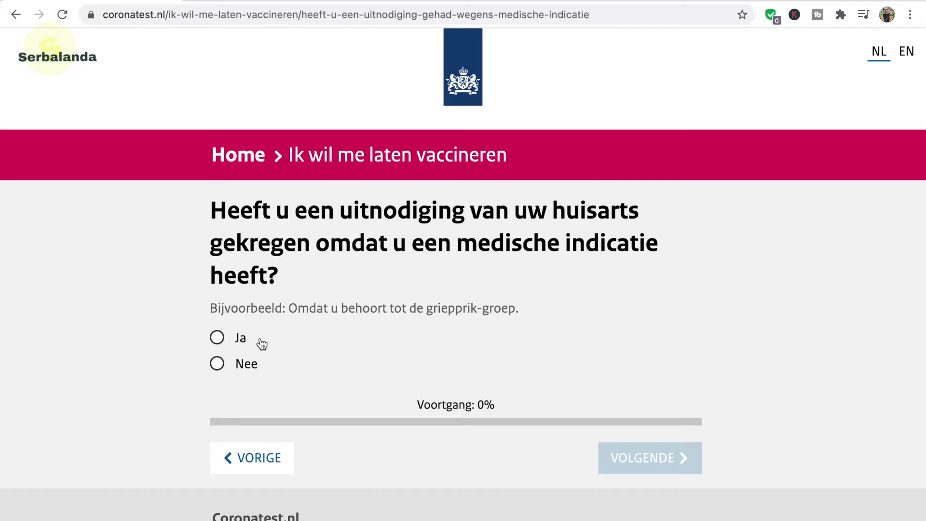
# Answer Ja to having a huisarts invitation because of a medical indication, and continue
pyautogui.click(220, 337)
pyautogui.scroll(-2, 608, 496)
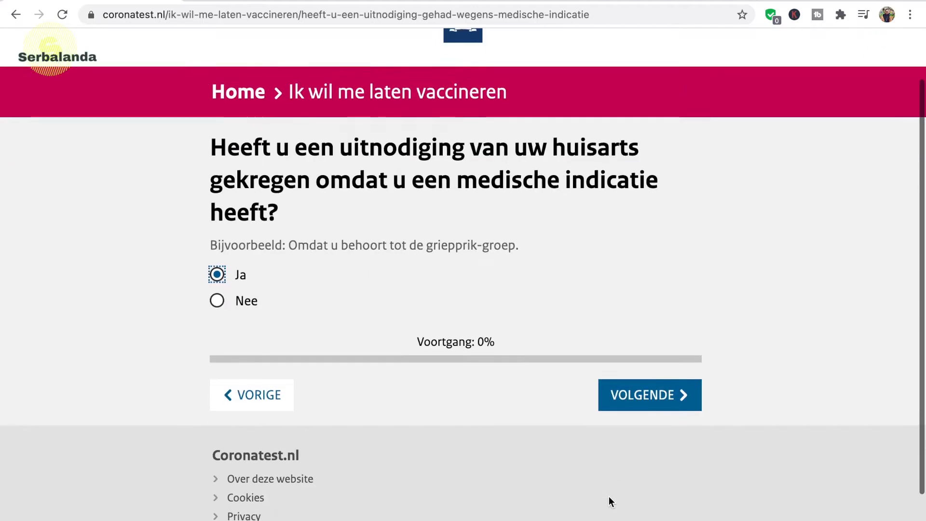
pyautogui.click(671, 389)
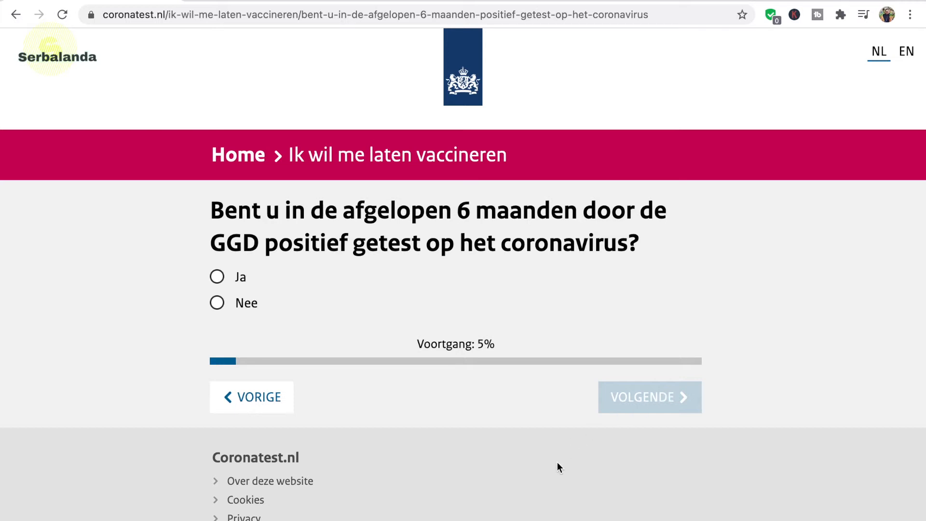
# Answer Nee to testing positive at the GGD in the past 6 months, then enter the birth year and continue
pyautogui.scroll(-2, 558, 464)
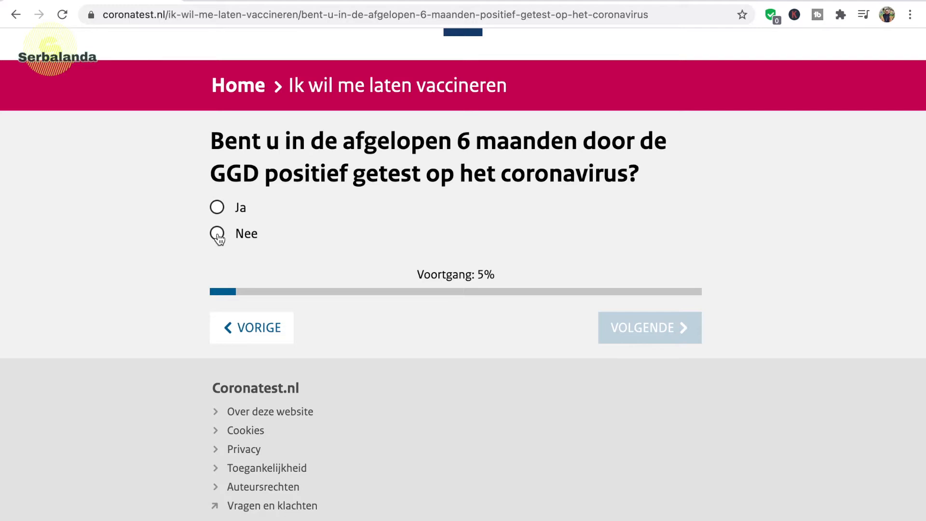
pyautogui.scroll(1, 219, 239)
pyautogui.scroll(-1, 219, 238)
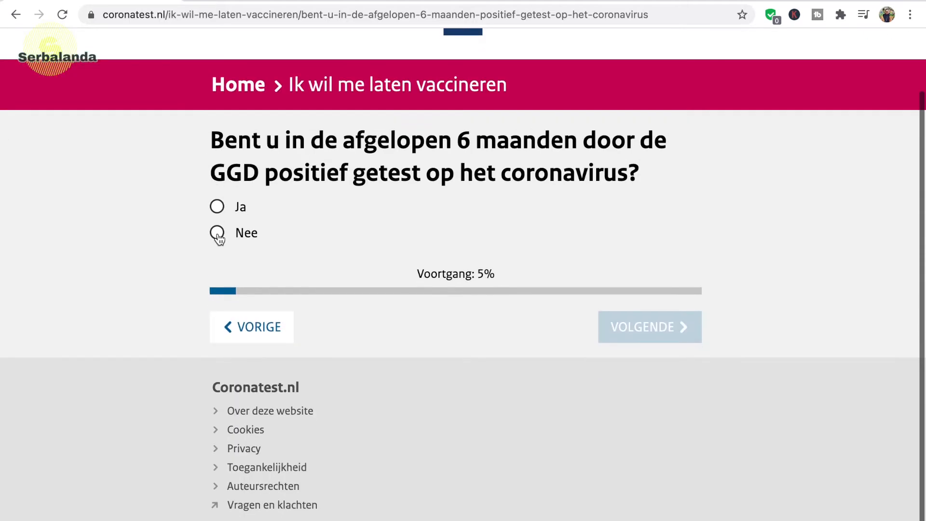
pyautogui.click(217, 233)
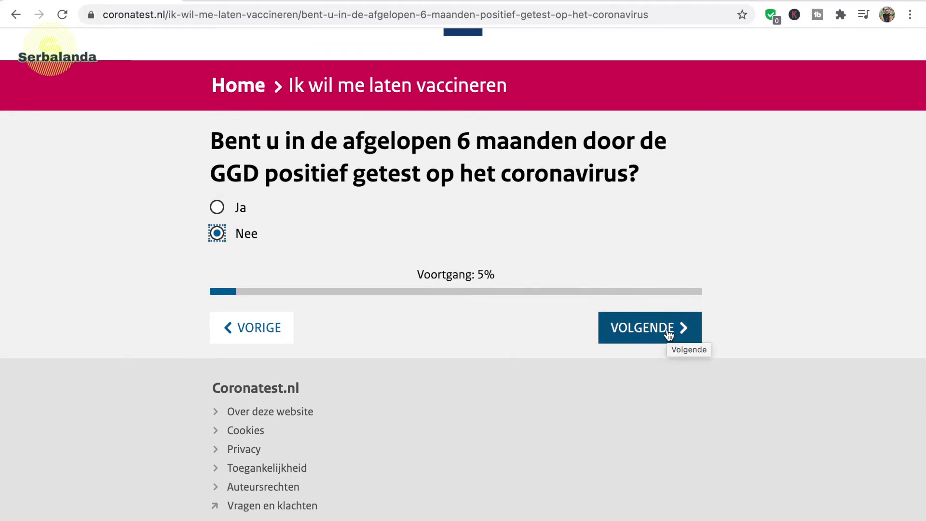
pyautogui.click(668, 333)
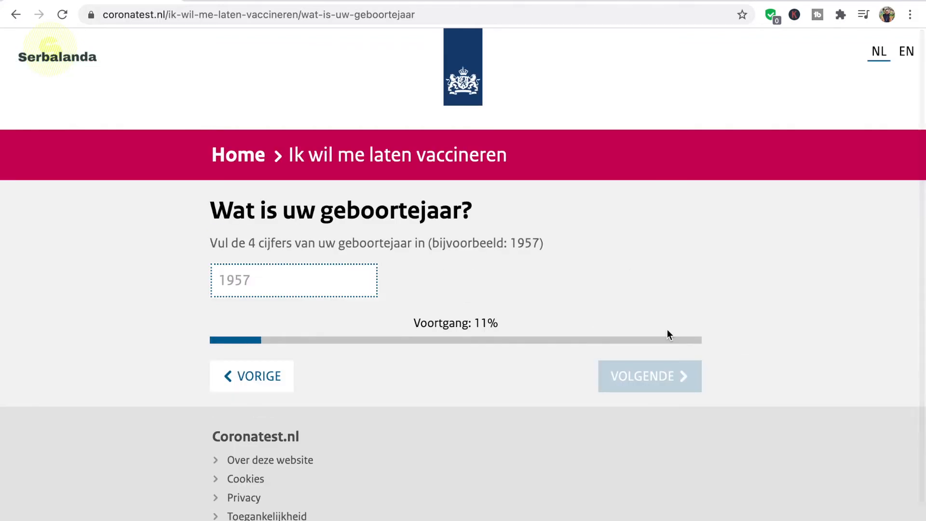
pyautogui.write('1967')
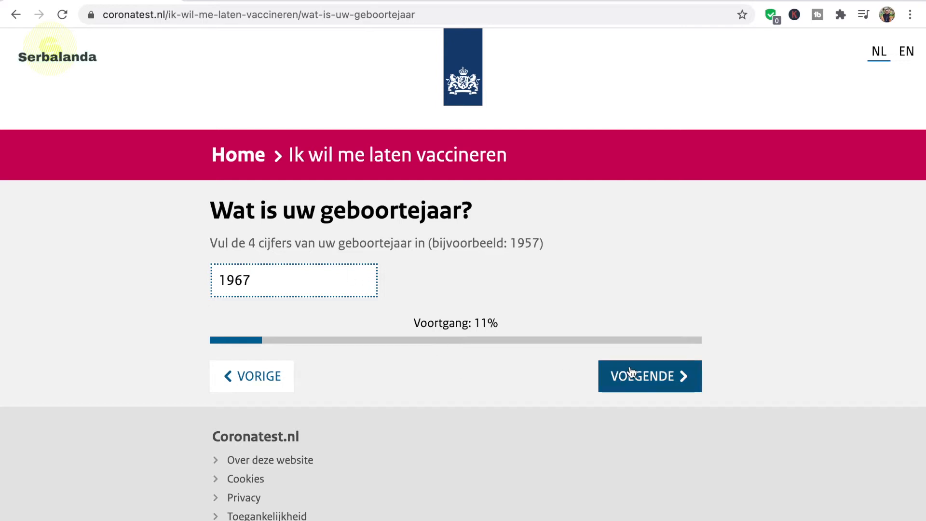
pyautogui.click(646, 376)
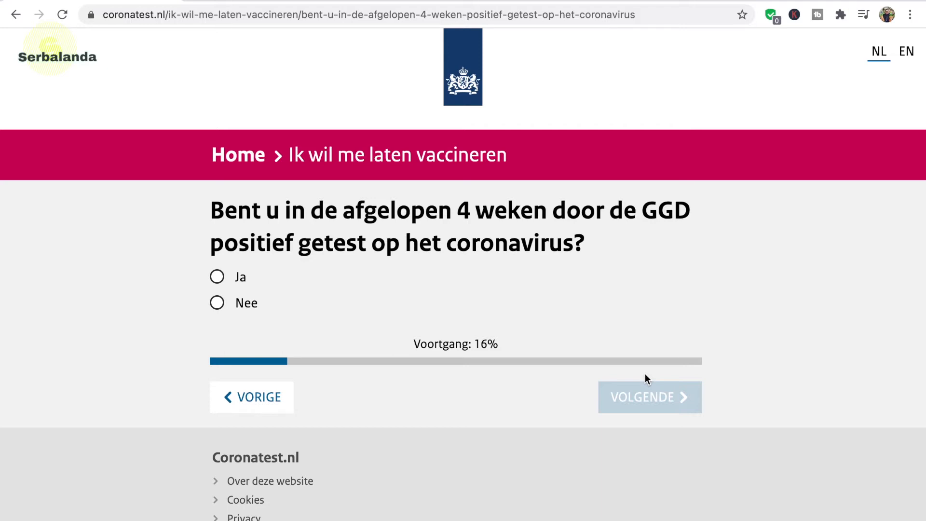
# Answer Nee to testing positive in the past 4 weeks and Nee to having current corona symptoms, continuing after each
pyautogui.click(221, 306)
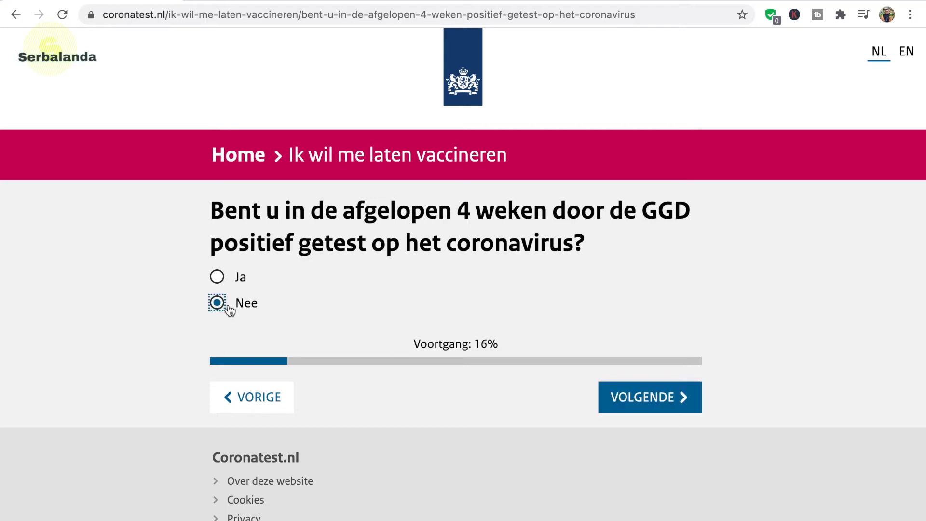
pyautogui.click(673, 408)
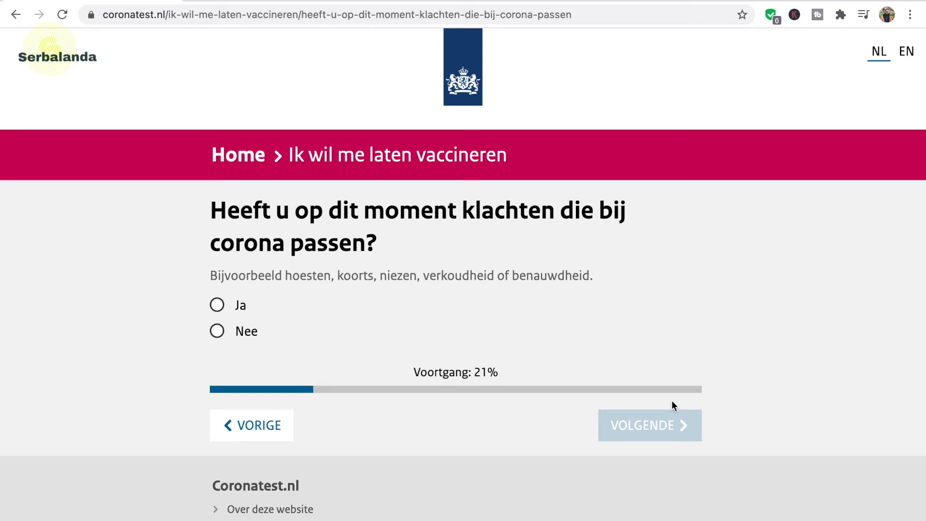
pyautogui.click(217, 331)
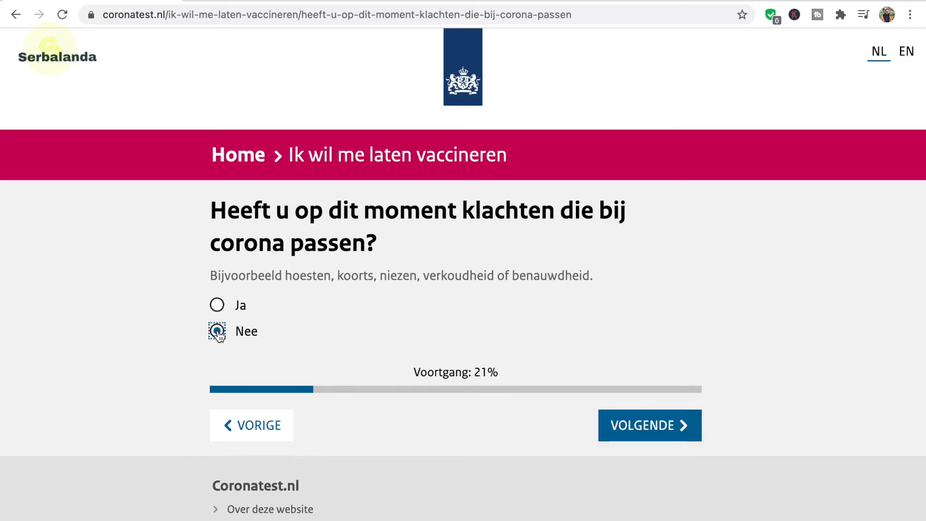
pyautogui.click(644, 424)
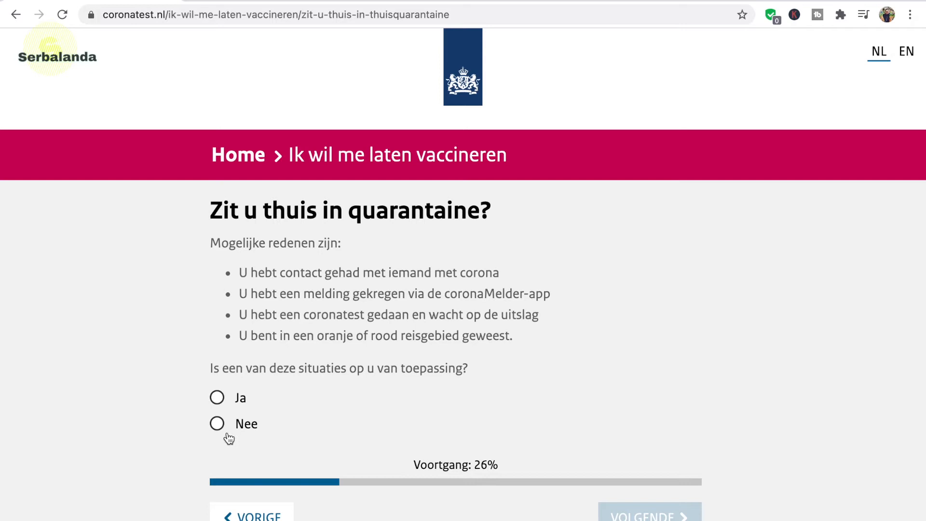
# Highlight the coronatest and travel-area reasons and the closing question, answer Nee to being in home quarantine, and continue
pyautogui.click(216, 423)
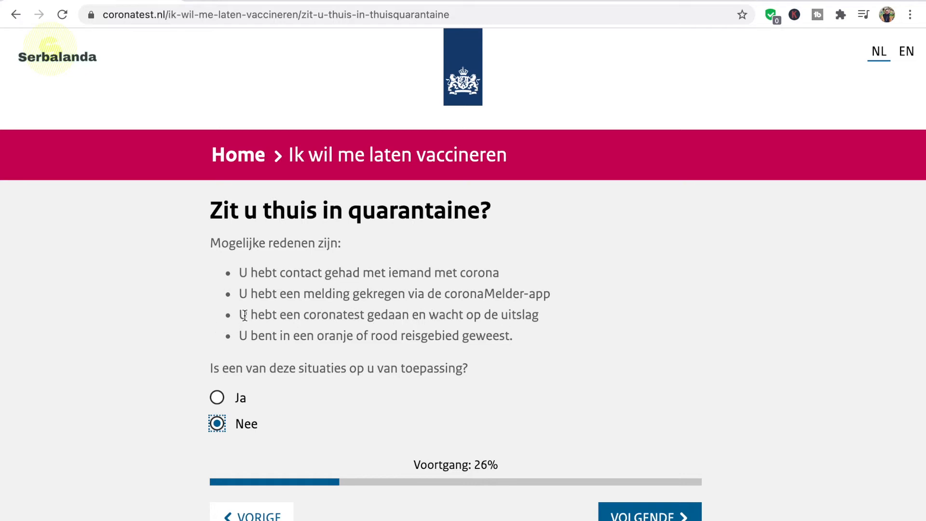
pyautogui.moveTo(241, 316); pyautogui.dragTo(547, 326)
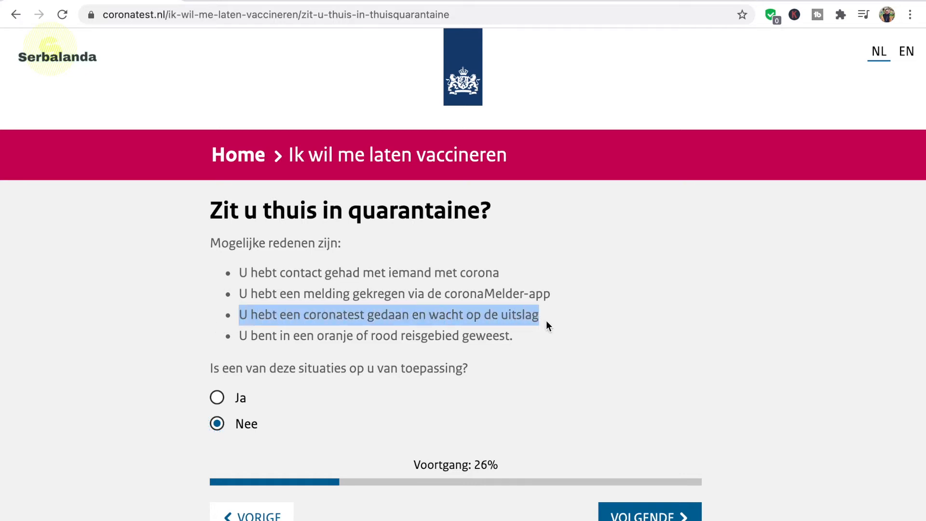
pyautogui.click(239, 332)
pyautogui.moveTo(240, 332); pyautogui.dragTo(514, 338)
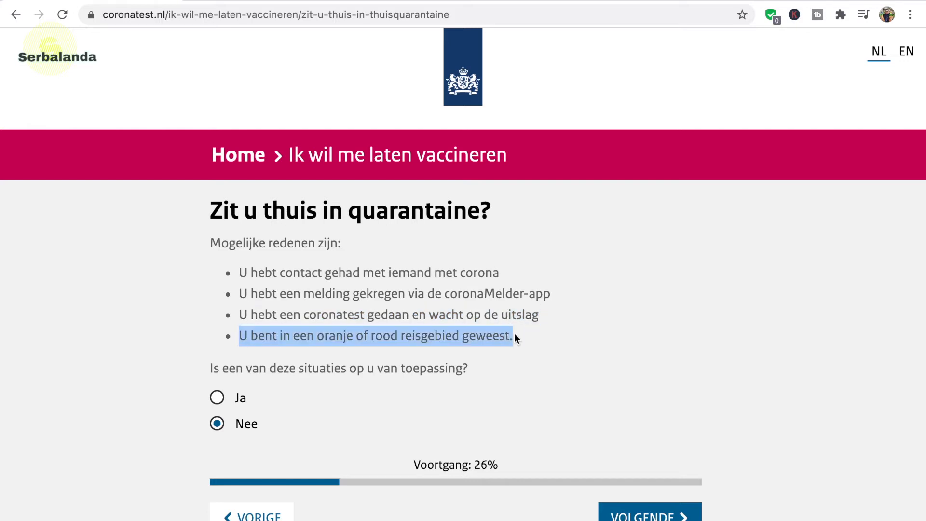
pyautogui.click(521, 341)
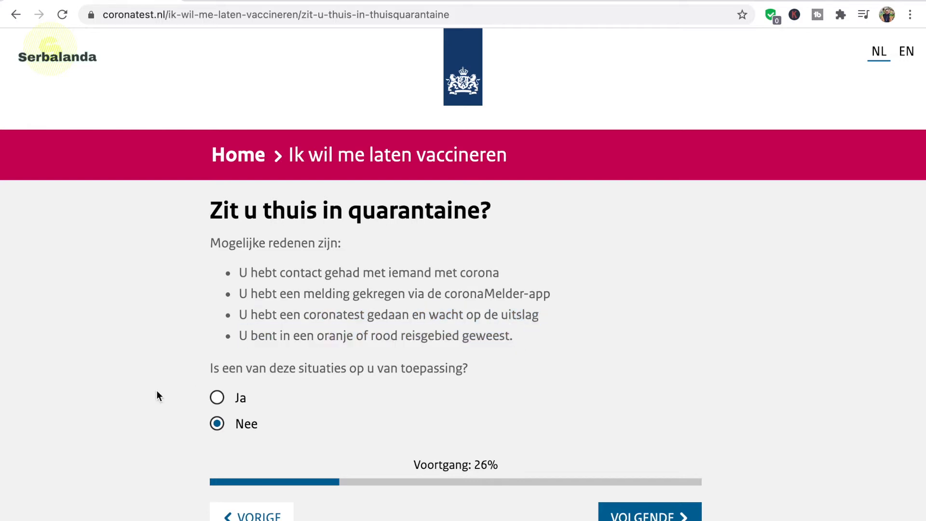
pyautogui.moveTo(208, 369); pyautogui.dragTo(474, 371)
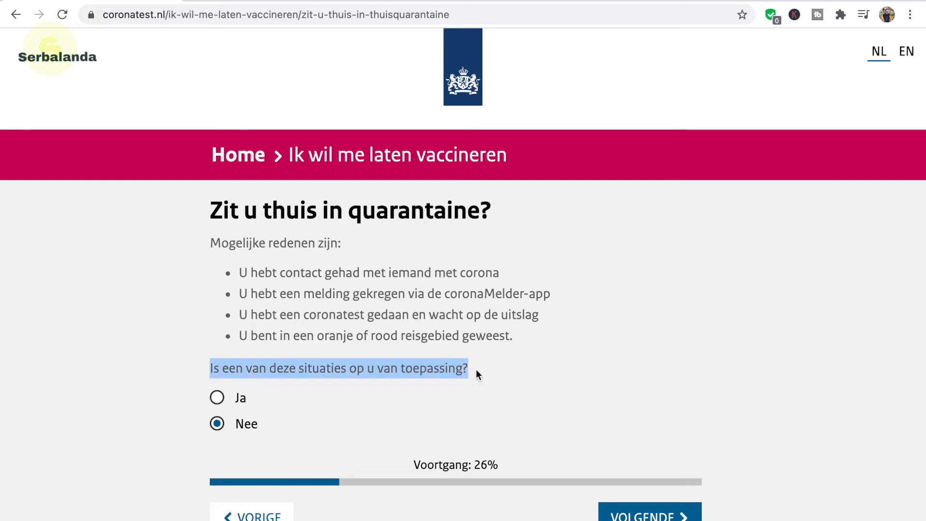
pyautogui.click(217, 424)
pyautogui.click(642, 512)
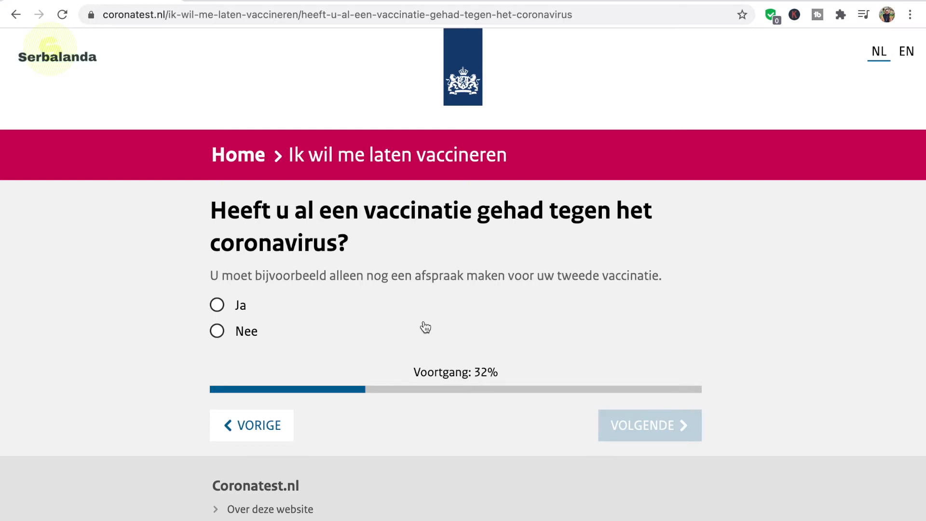
# Answer Nee to an earlier coronavirus vaccination and Nee to a non-corona vaccination in the past or coming week, continuing after each
pyautogui.moveTo(210, 207); pyautogui.dragTo(361, 248)
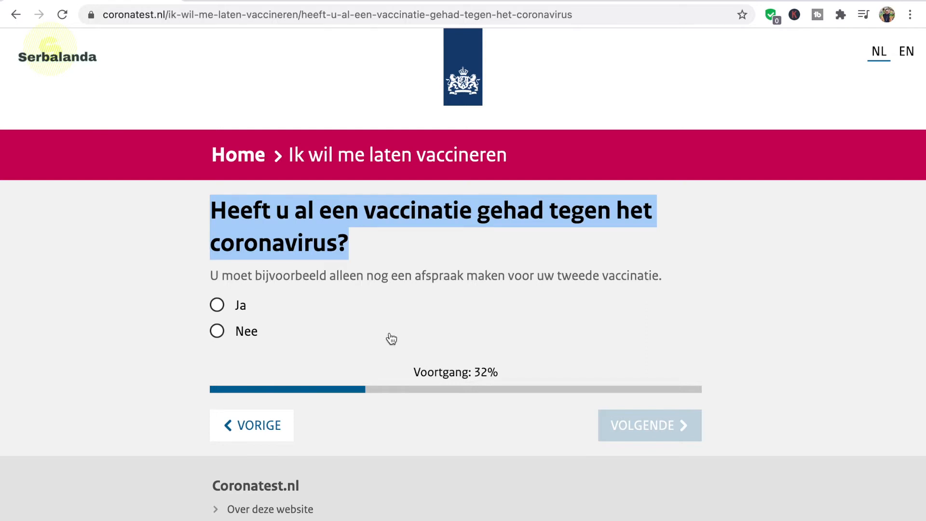
pyautogui.click(217, 333)
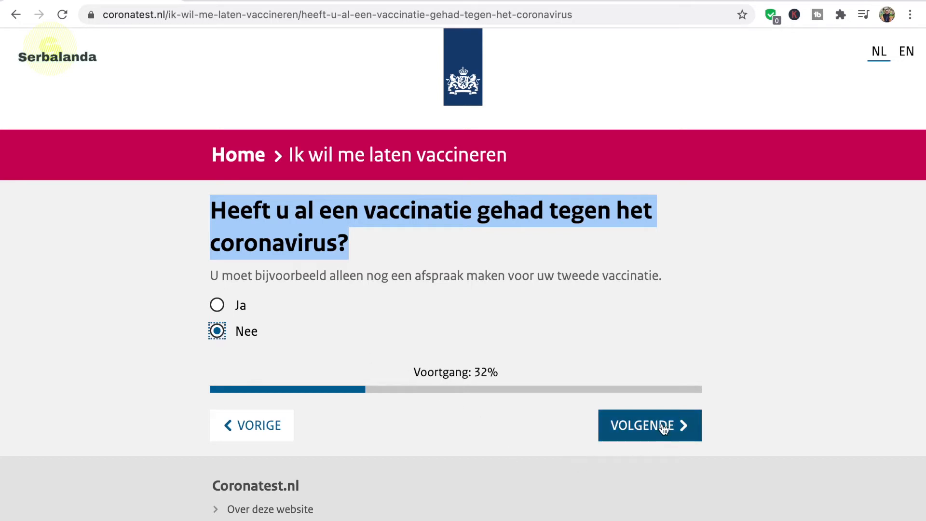
pyautogui.click(663, 427)
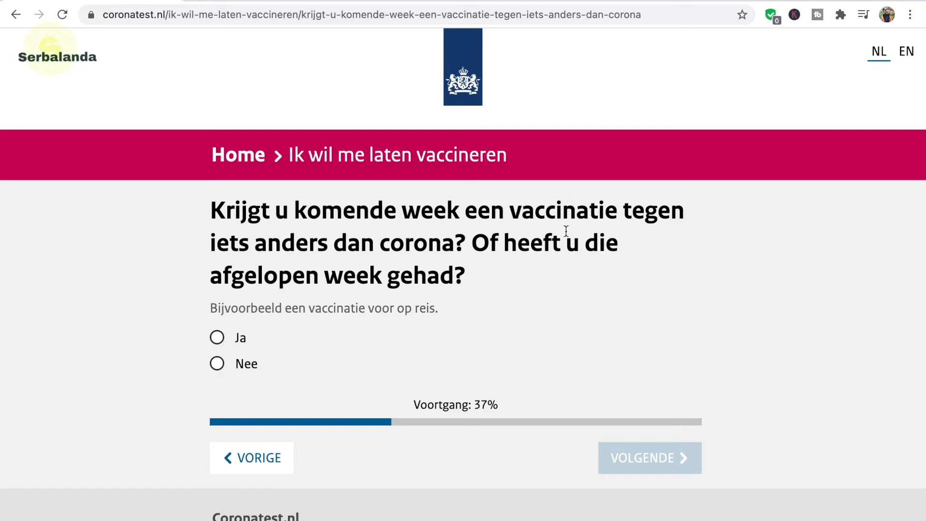
pyautogui.moveTo(211, 206); pyautogui.dragTo(459, 295)
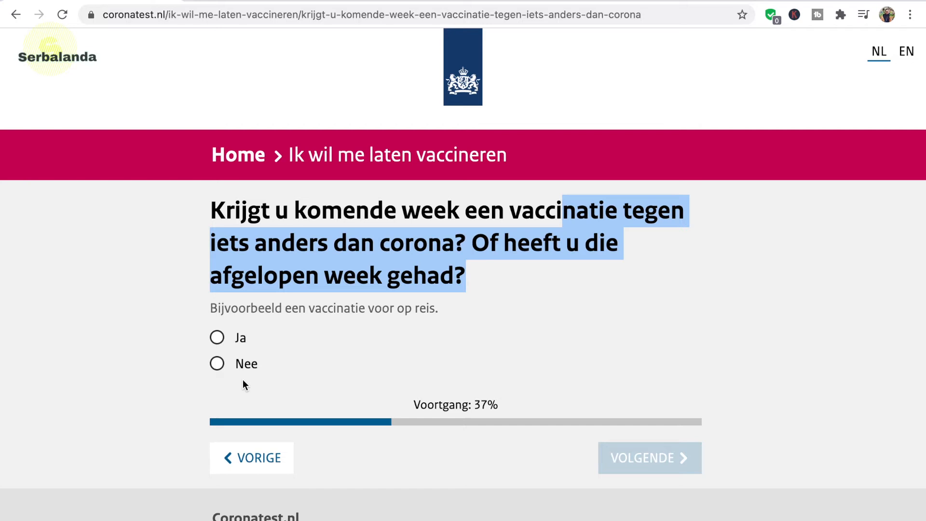
pyautogui.click(217, 368)
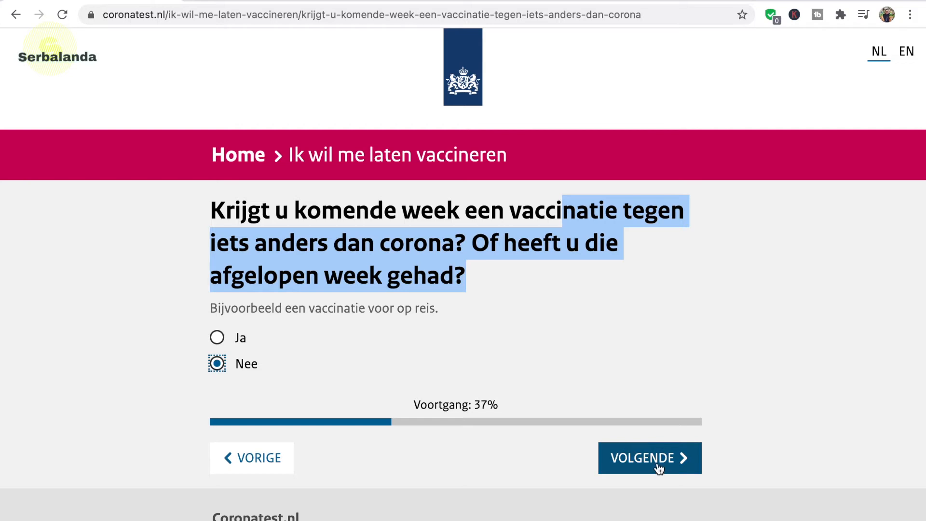
pyautogui.click(658, 468)
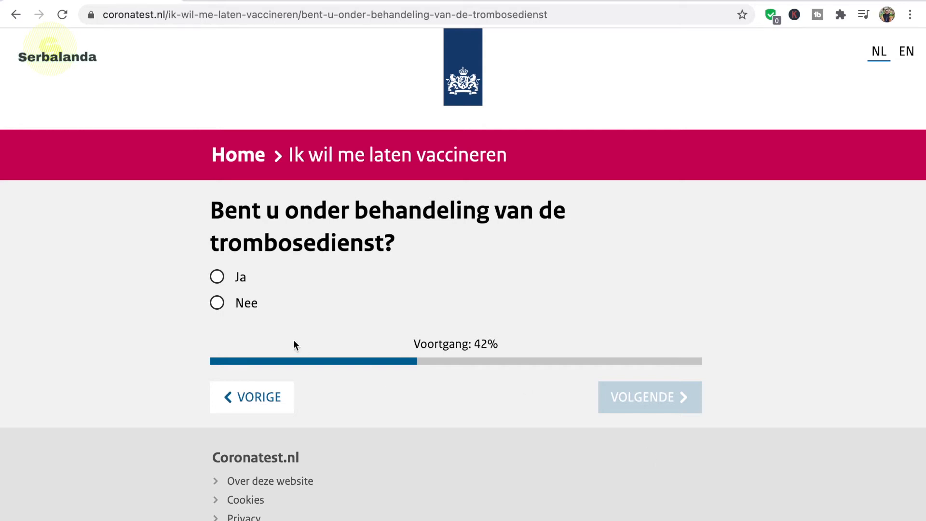
# Answer Nee to treatment by the trombosedienst and Nee to upcoming surgery under anaesthesia, continuing after each
pyautogui.click(218, 303)
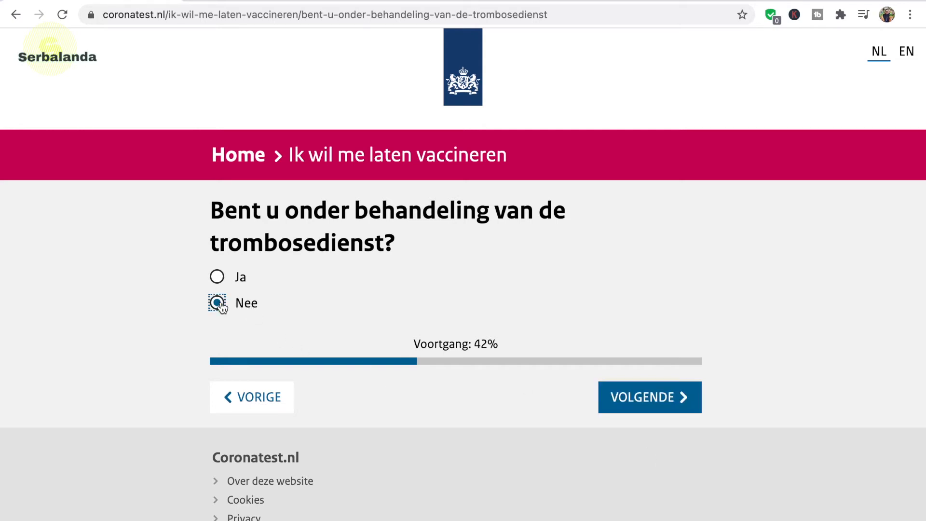
pyautogui.click(670, 403)
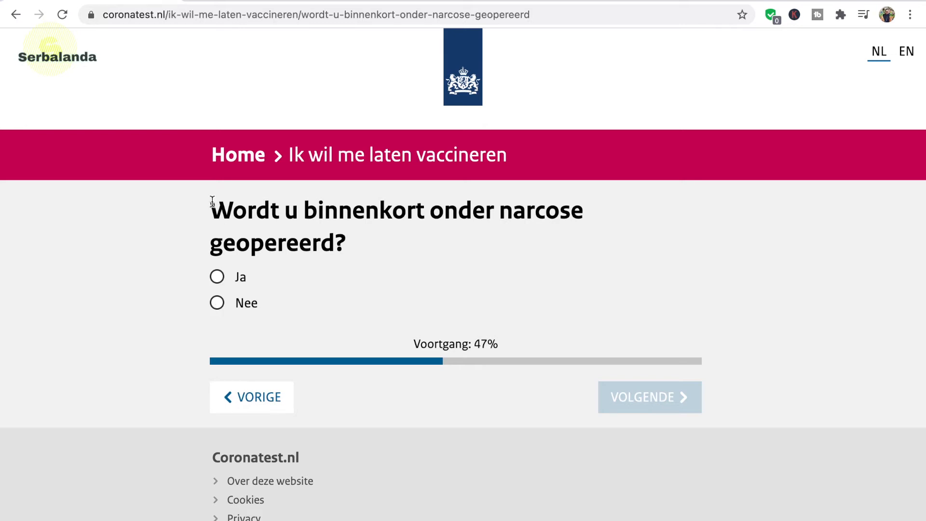
pyautogui.moveTo(211, 199); pyautogui.dragTo(352, 250)
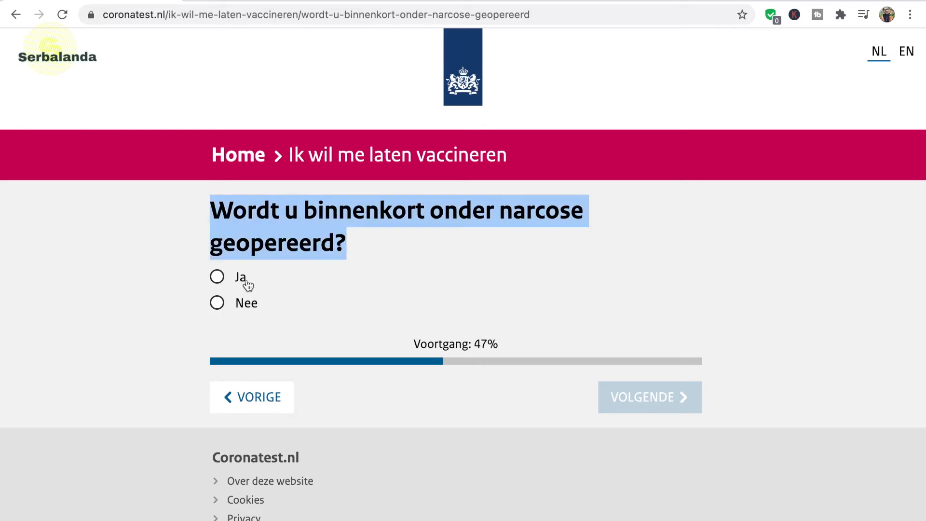
pyautogui.click(217, 303)
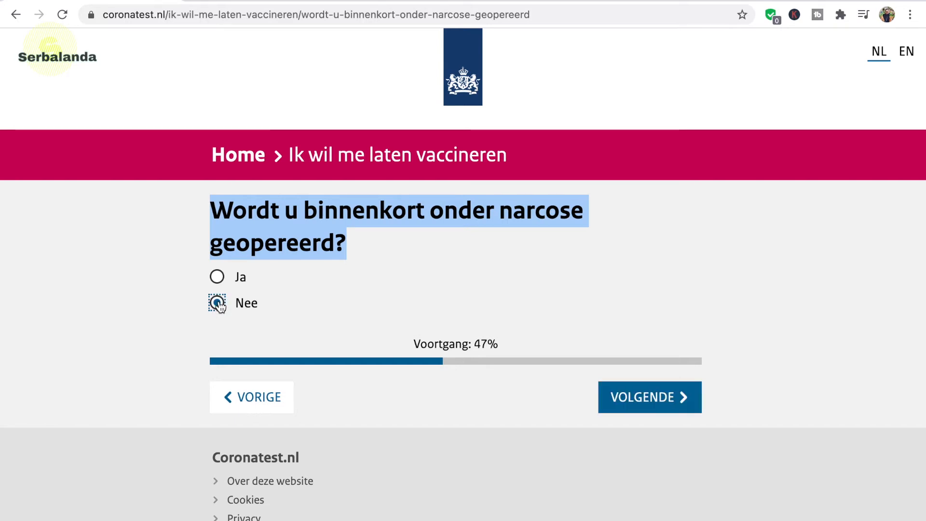
pyautogui.click(657, 398)
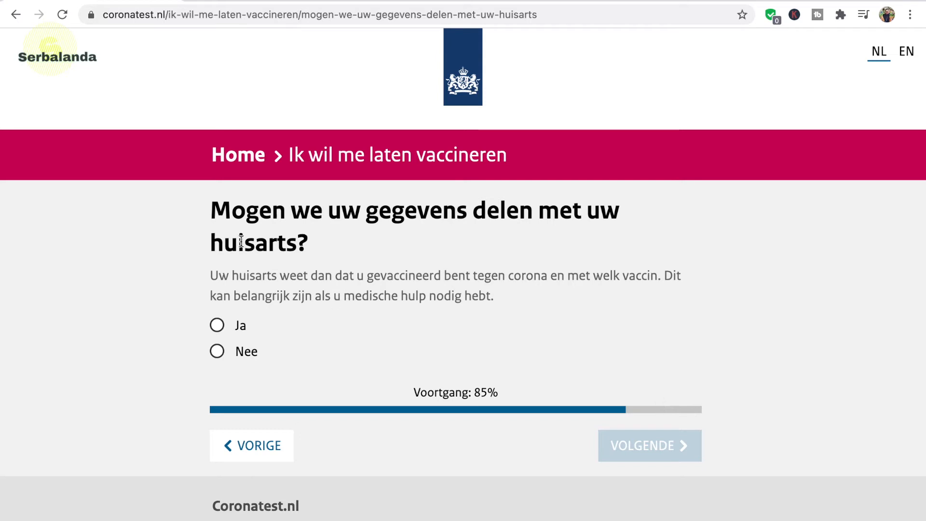
# Answer Ja to sharing vaccination data with the huisarts and Ja to sharing it with the RIVM, continuing after each
pyautogui.moveTo(210, 202); pyautogui.dragTo(335, 250)
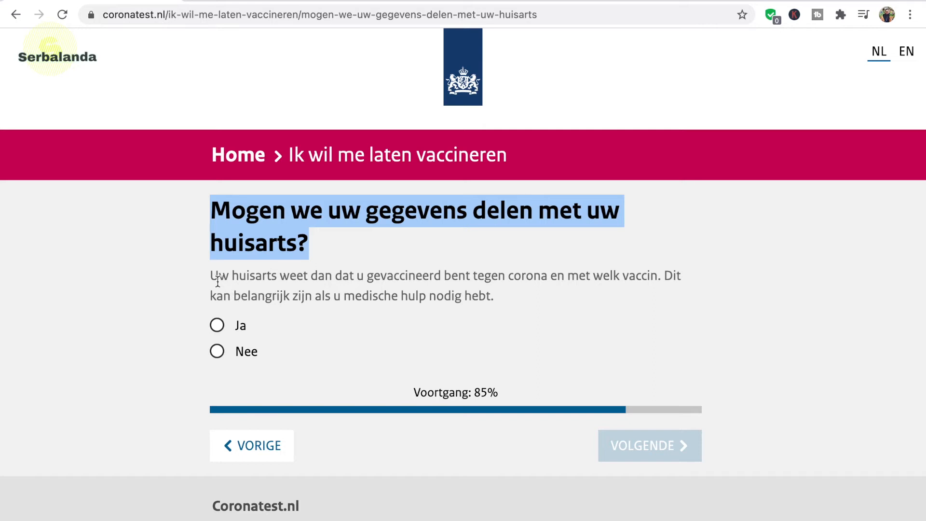
pyautogui.moveTo(211, 273); pyautogui.dragTo(496, 331)
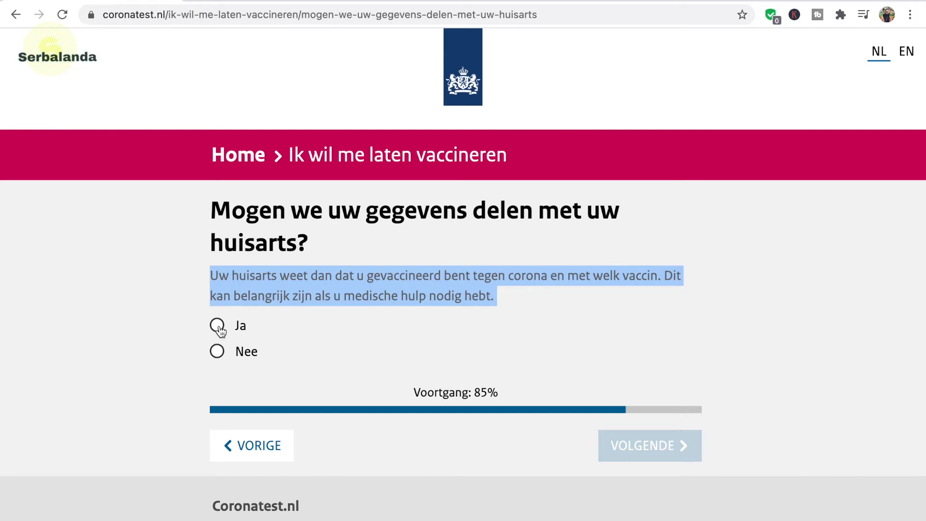
pyautogui.click(218, 327)
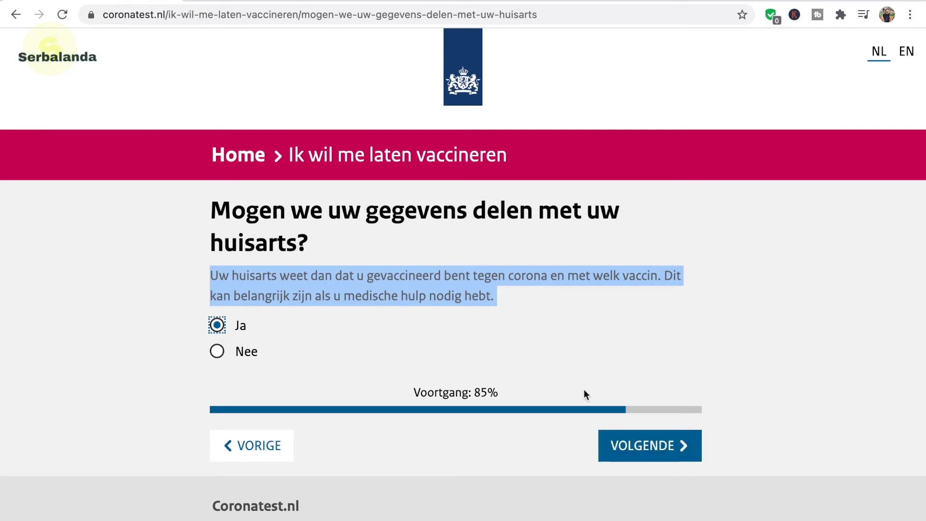
pyautogui.click(640, 446)
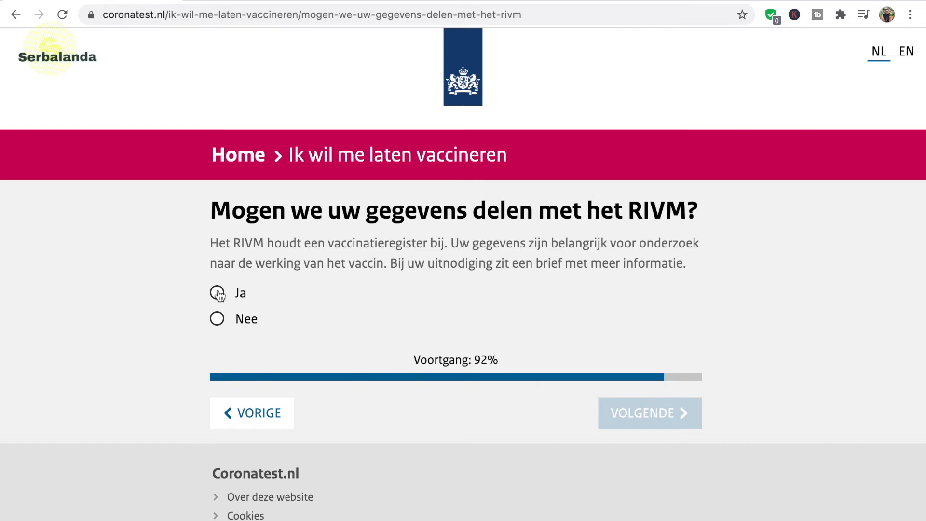
pyautogui.click(218, 293)
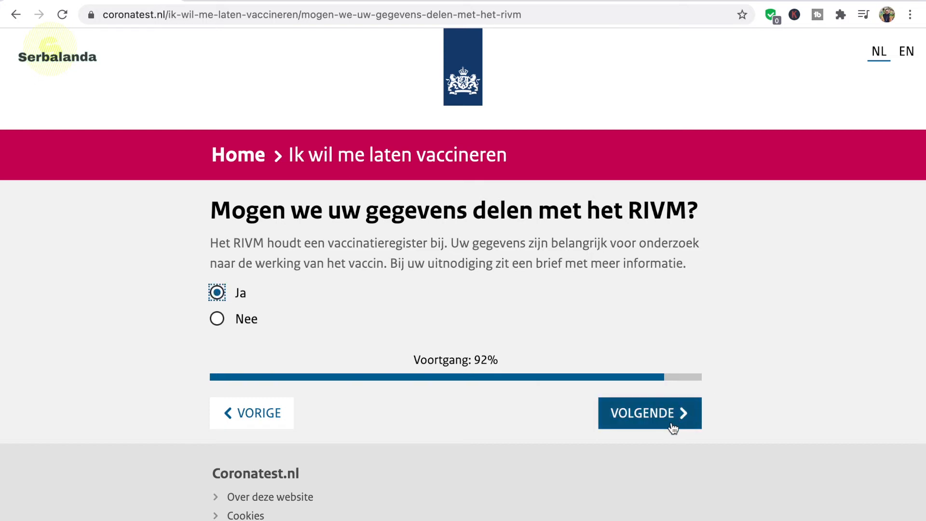
pyautogui.click(673, 428)
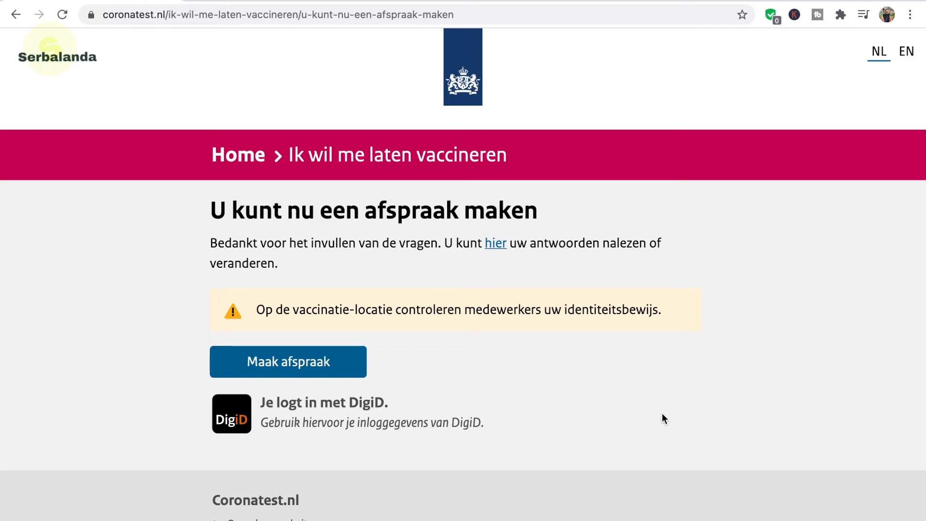
# Highlight the appointment heading, the thank-you text, the identity document notice and the DigiD login note to read them
pyautogui.moveTo(212, 209); pyautogui.dragTo(596, 217)
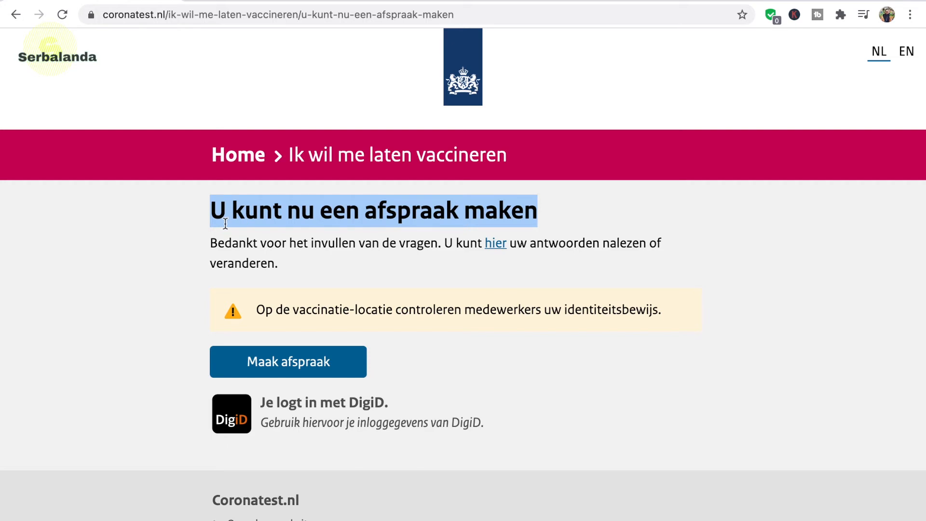
pyautogui.moveTo(210, 242); pyautogui.dragTo(301, 273)
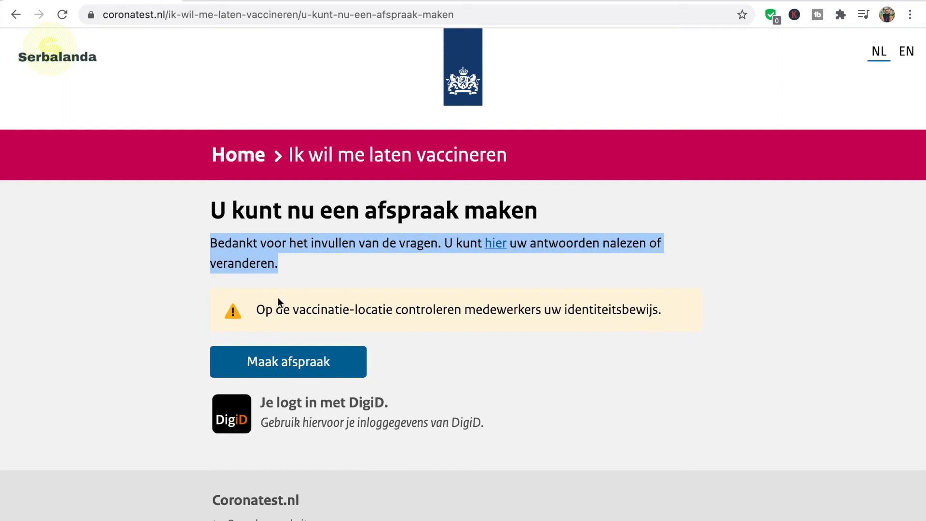
pyautogui.moveTo(254, 308); pyautogui.dragTo(684, 317)
pyautogui.click(599, 350)
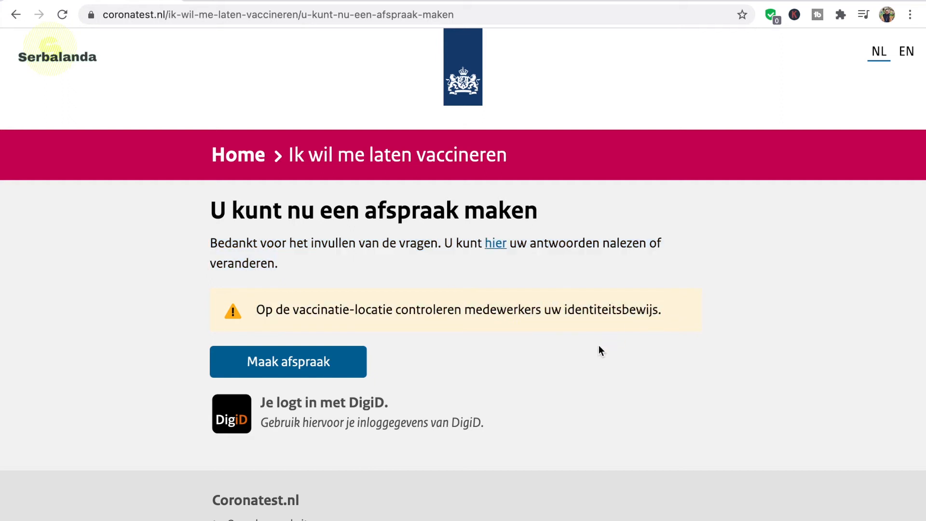
pyautogui.moveTo(544, 309); pyautogui.dragTo(659, 313)
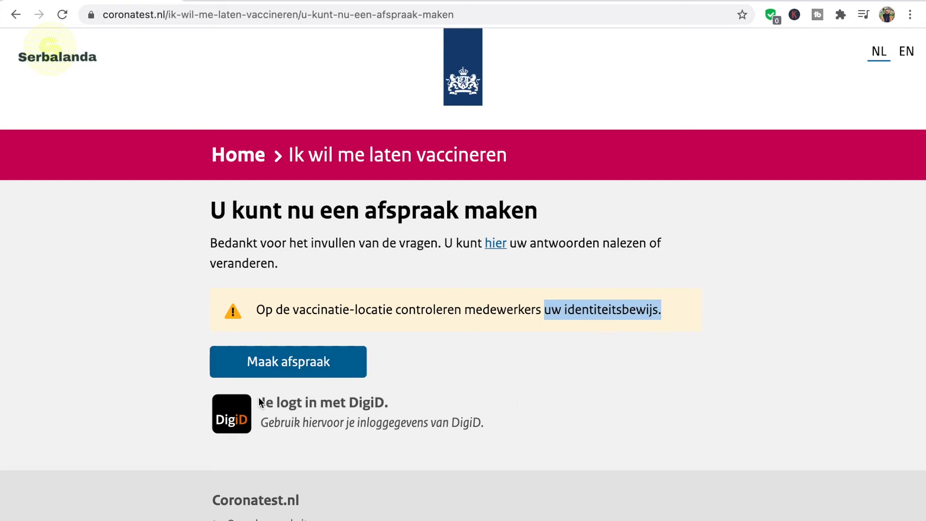
pyautogui.moveTo(260, 402); pyautogui.dragTo(499, 424)
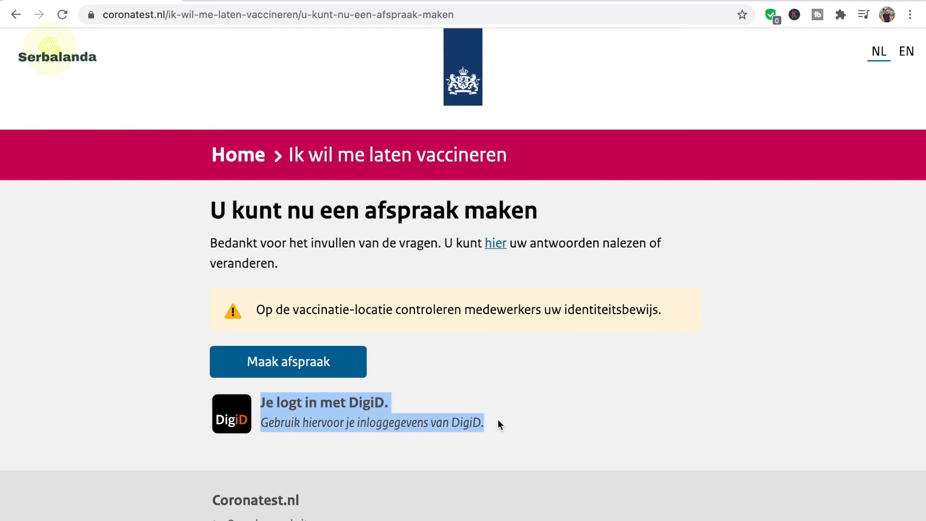
pyautogui.click(499, 424)
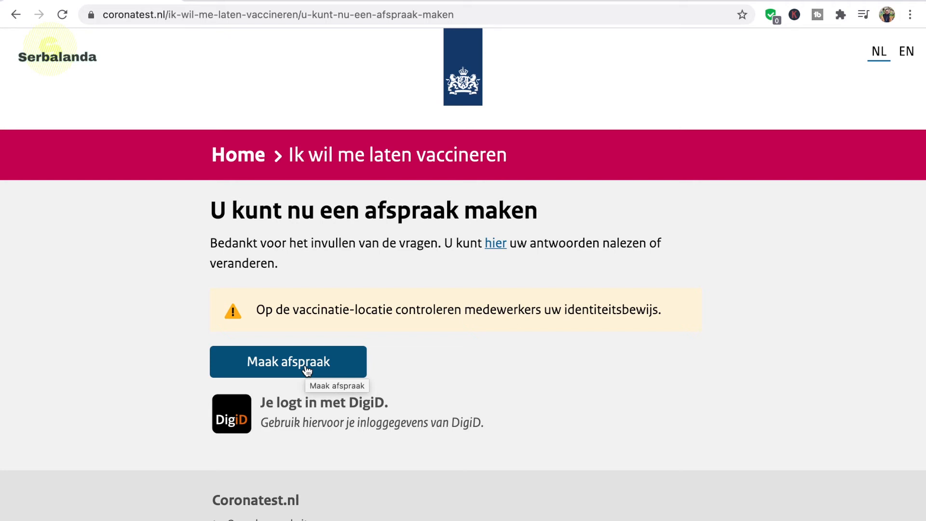
# Start making the appointment and log in with the DigiD app, entering the koppelcode shown in the app
pyautogui.click(306, 370)
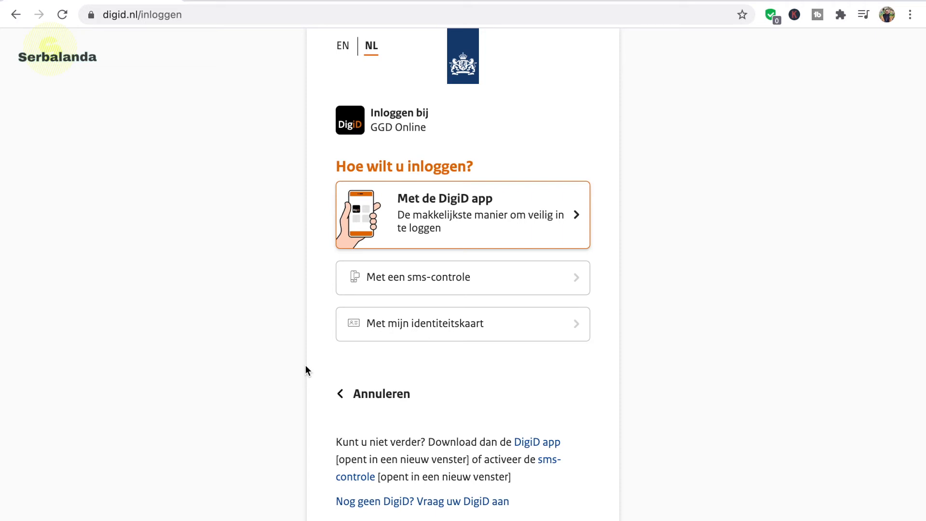
pyautogui.click(472, 226)
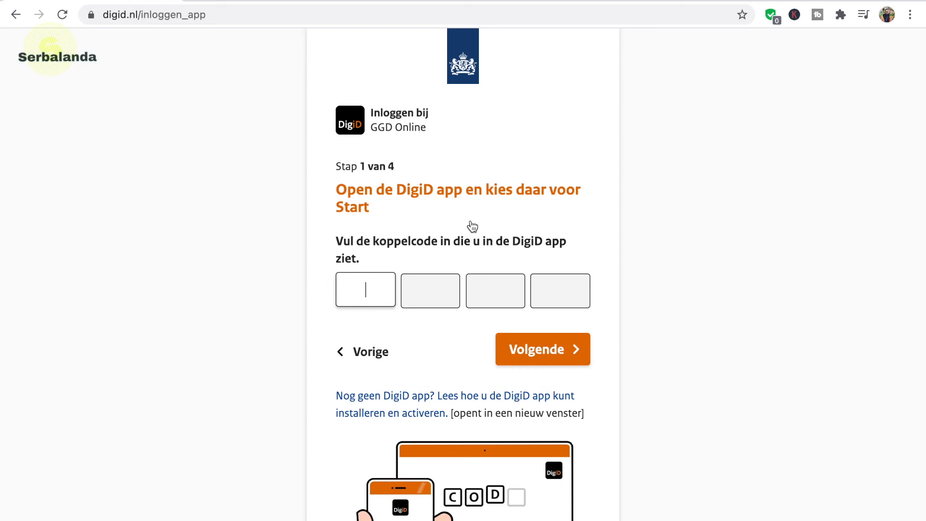
pyautogui.write('Q')
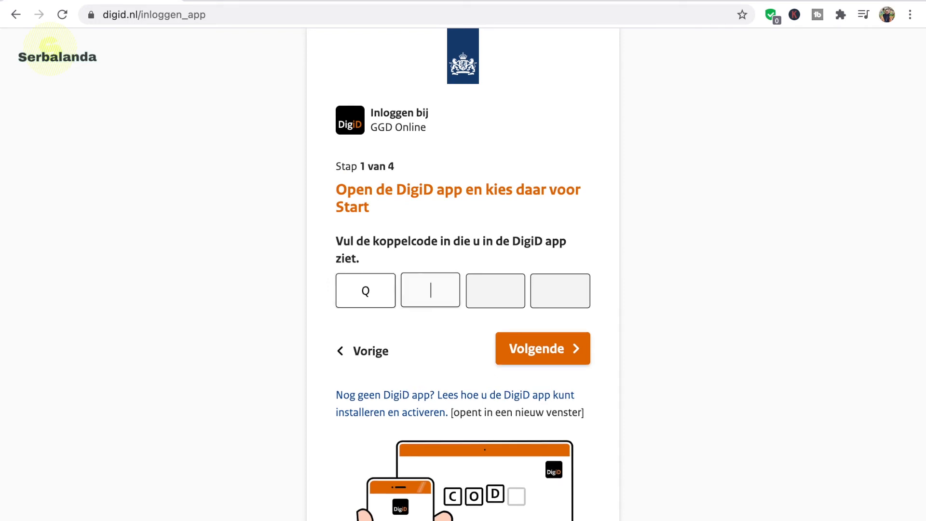
pyautogui.write('TFW')
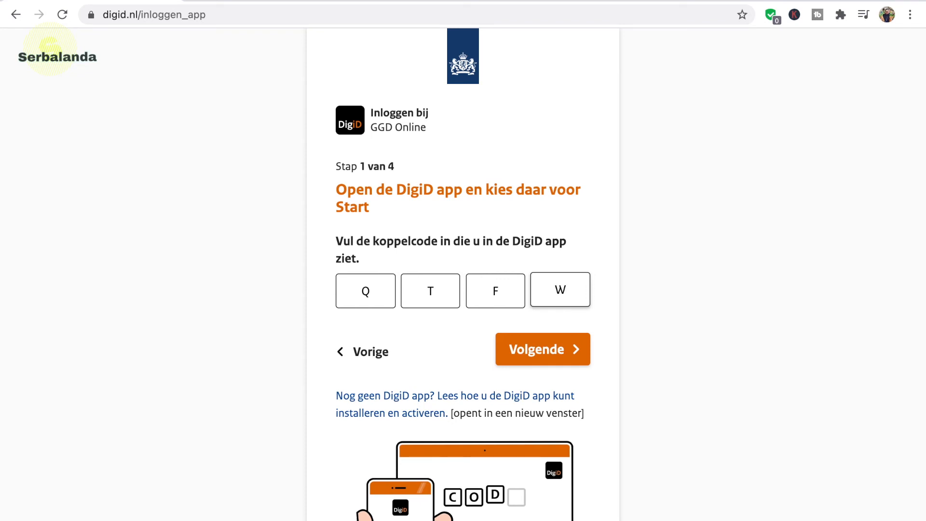
pyautogui.click(554, 354)
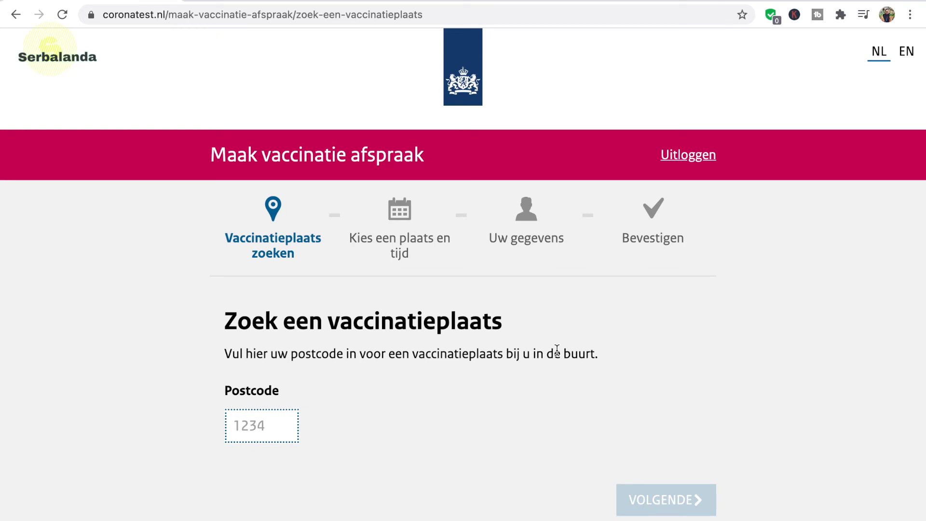
# Enter the home postcode to search for a nearby vaccination location and continue
pyautogui.write('1333')
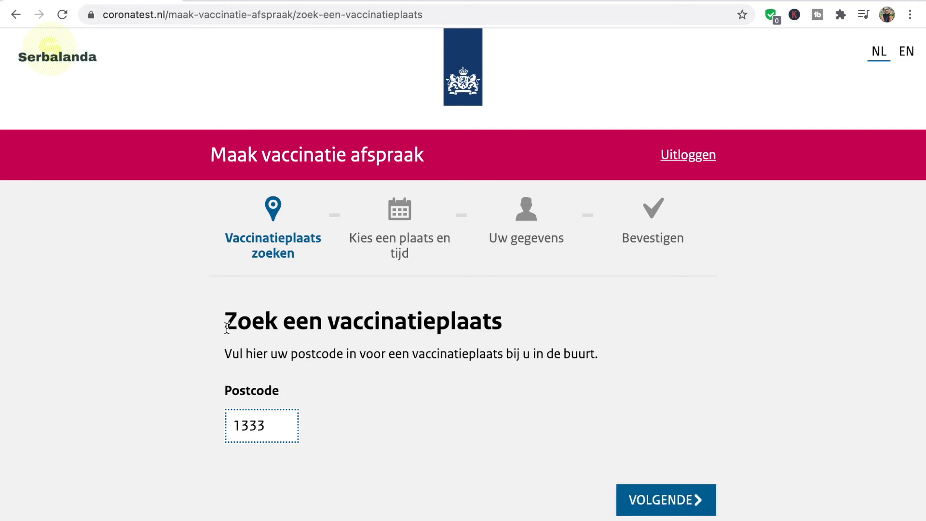
pyautogui.moveTo(224, 321); pyautogui.dragTo(652, 366)
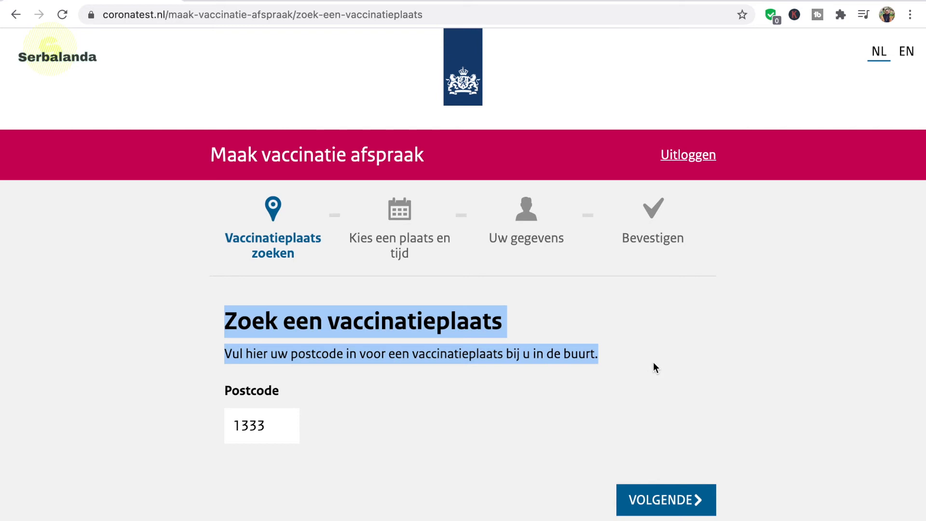
pyautogui.click(665, 500)
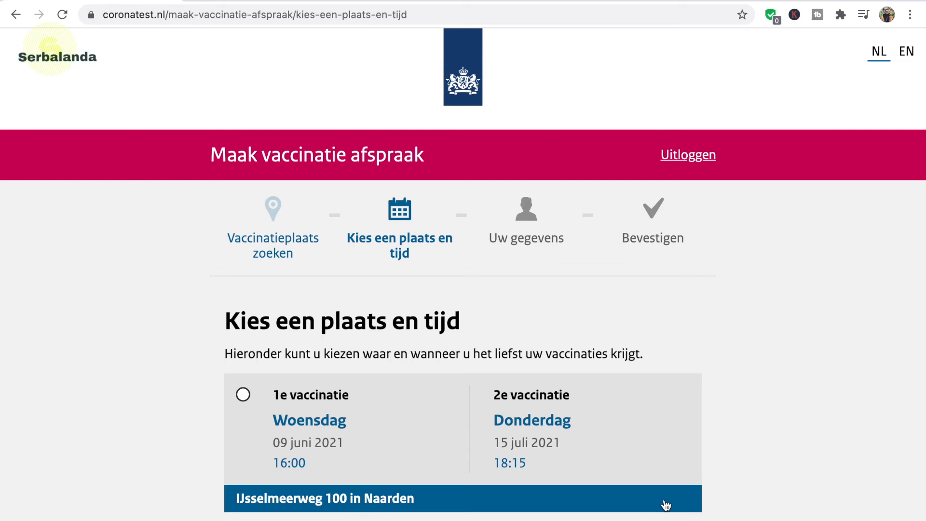
# Examine the offered vaccination locations with their dates and times for the first and second vaccinations
pyautogui.scroll(-3, 665, 505)
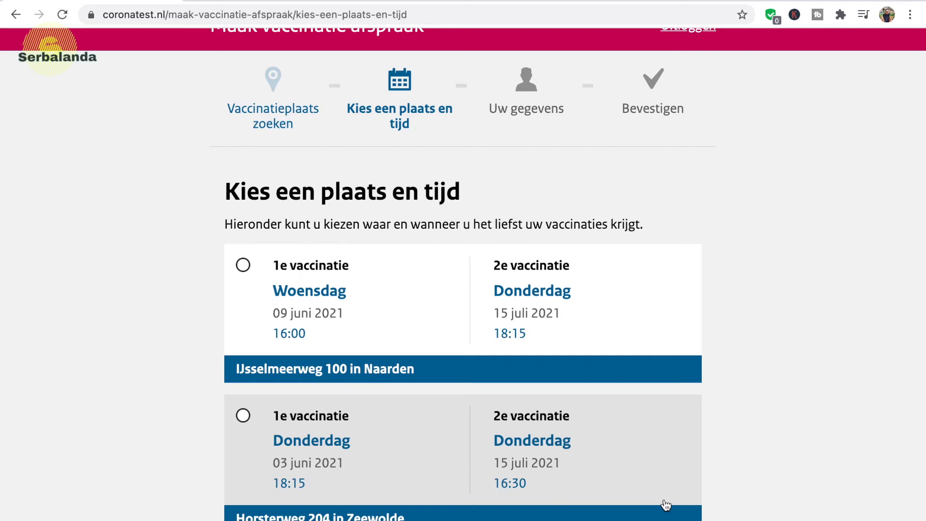
pyautogui.scroll(-5, 666, 504)
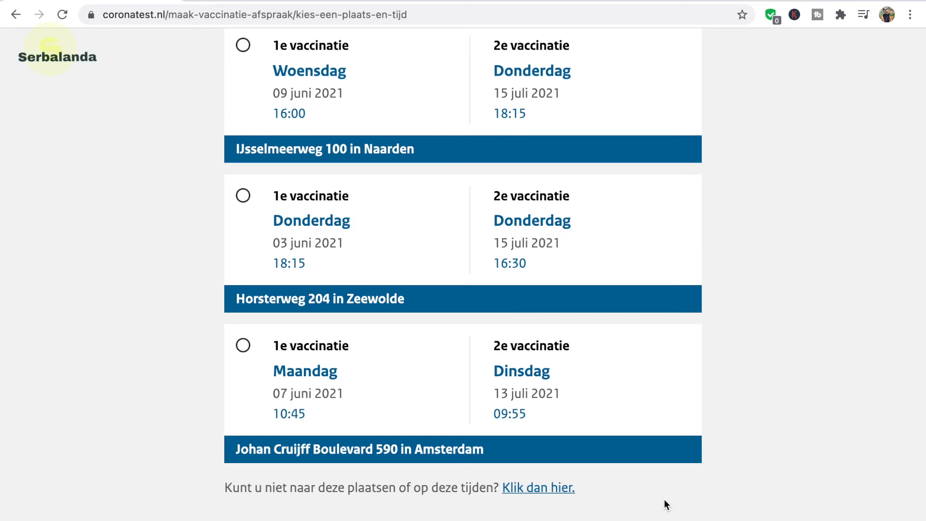
pyautogui.scroll(-5, 666, 504)
pyautogui.scroll(12, 666, 504)
pyautogui.scroll(-8, 663, 499)
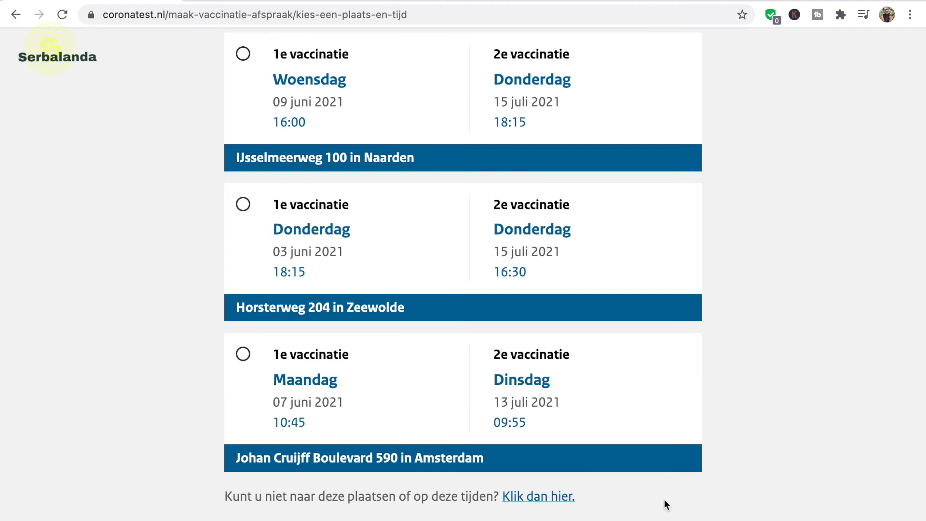
pyautogui.scroll(2, 286, 213)
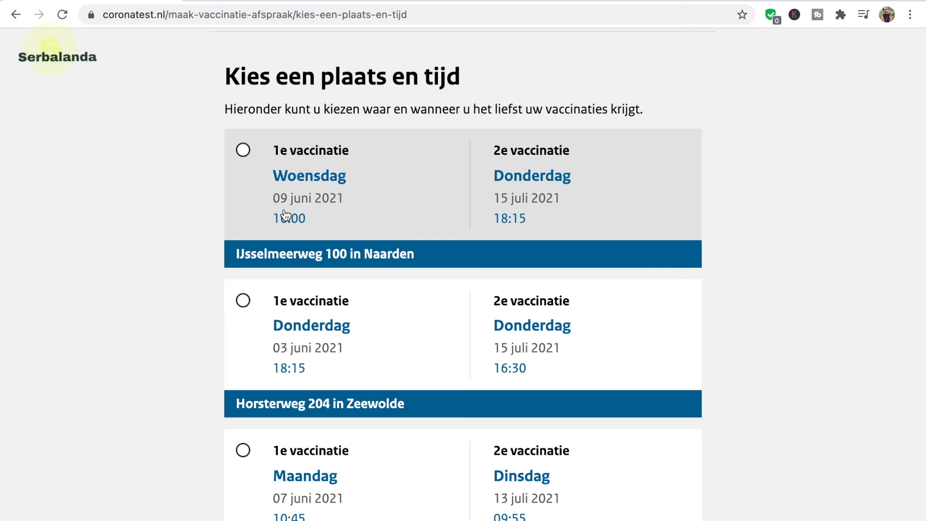
pyautogui.scroll(-2, 285, 215)
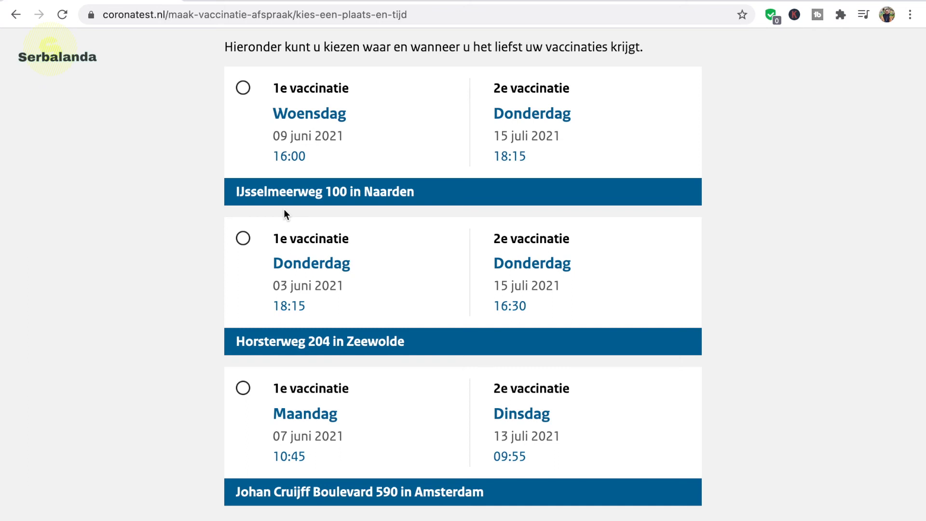
pyautogui.scroll(-1, 284, 210)
pyautogui.scroll(2, 285, 215)
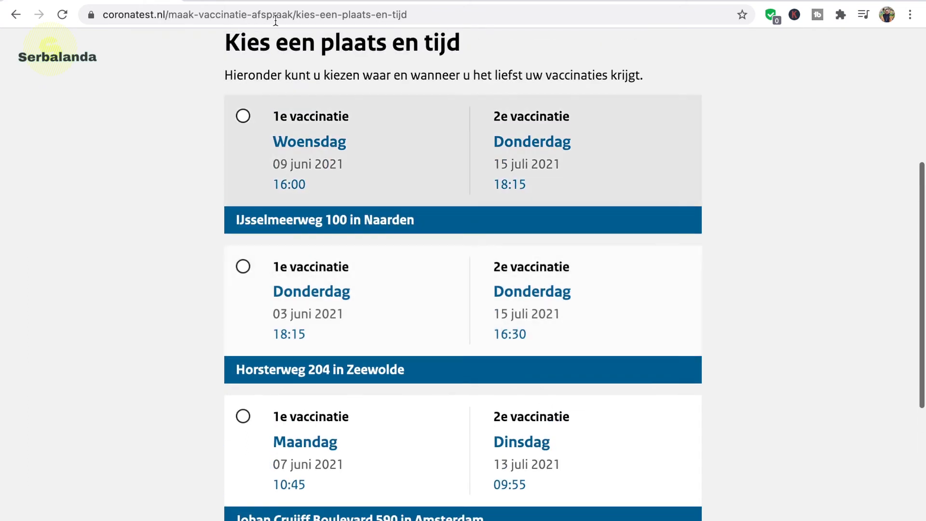
# Choose the Naarden location with vaccinations on 09 juni 2021 at 16:00 and 15 juli 2021 at 18:15, and continue
pyautogui.click(246, 118)
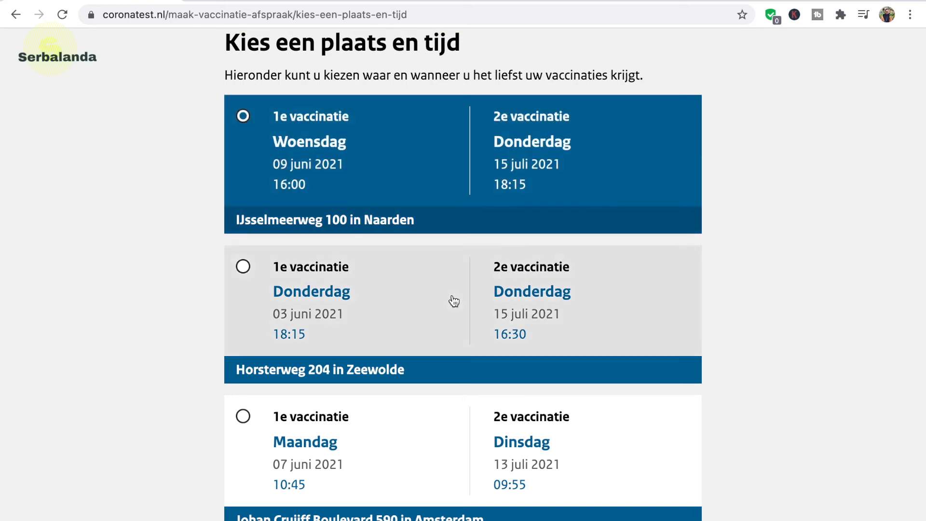
pyautogui.scroll(-8, 453, 302)
pyautogui.click(681, 332)
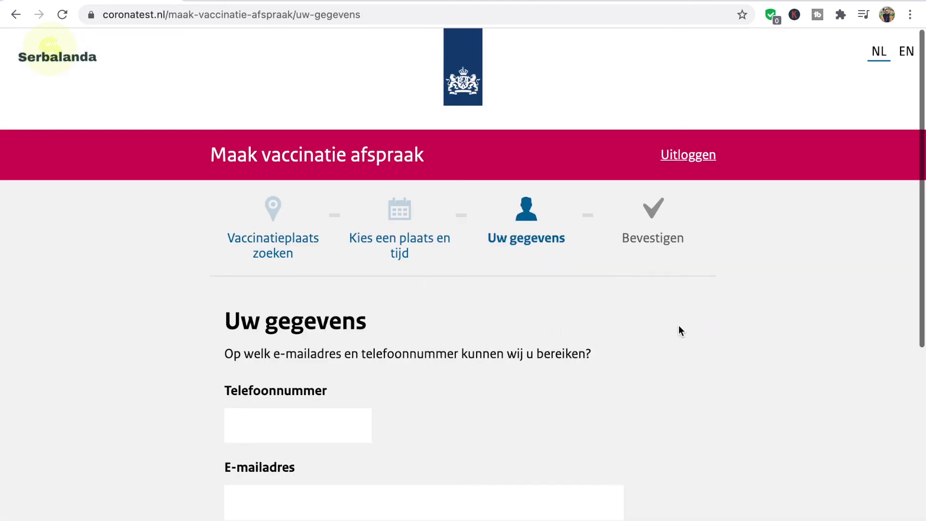
# Fill in the contact's phone number and e-mail address from the third saved autofill suggestion, and continue
pyautogui.click(290, 420)
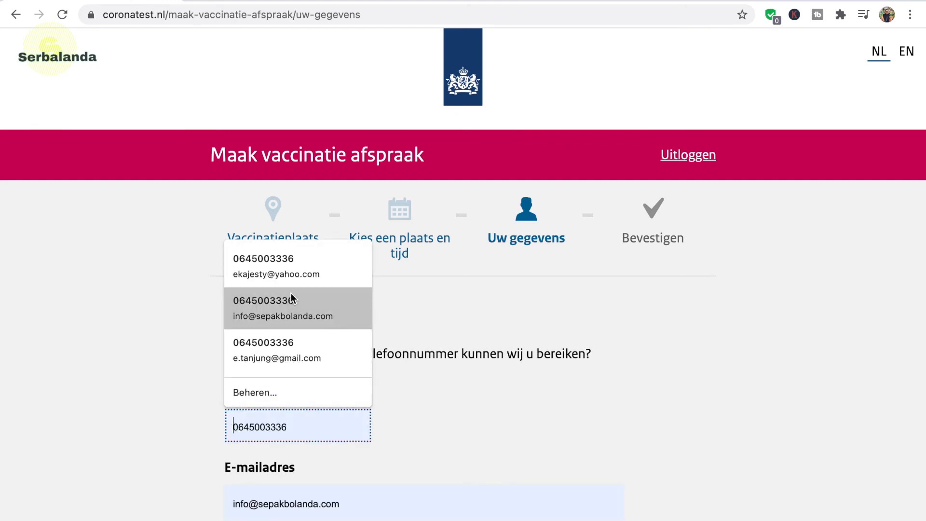
pyautogui.click(284, 350)
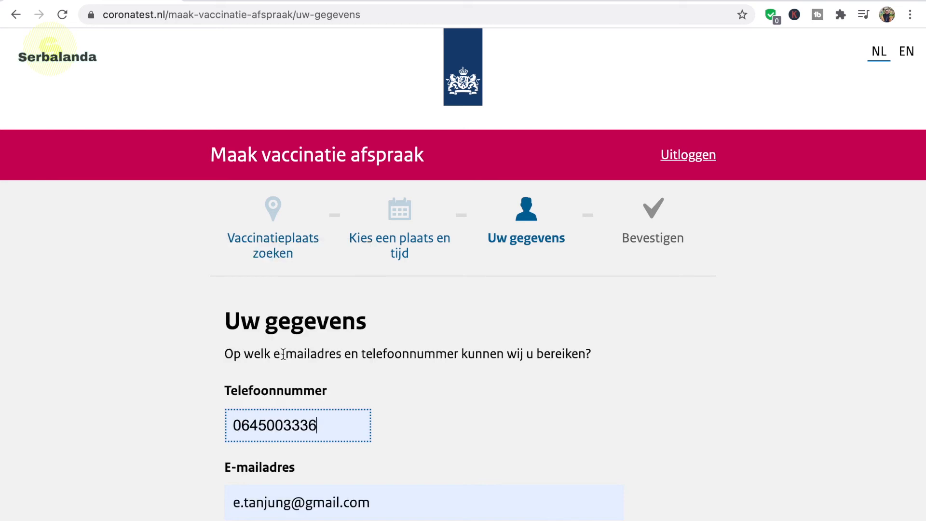
pyautogui.scroll(-5, 543, 436)
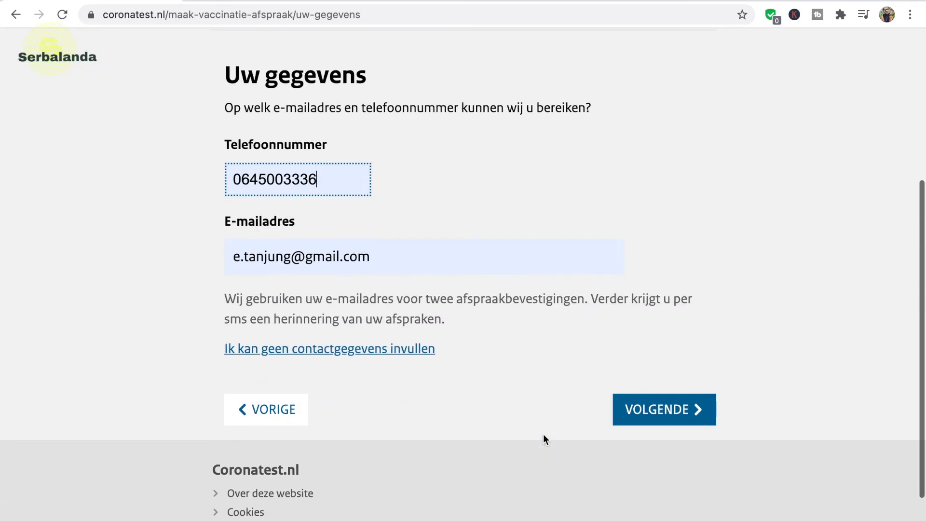
pyautogui.click(671, 385)
# Review the location, dates and contact details, confirm the vaccination appointment, and log out
pyautogui.scroll(-3, 669, 380)
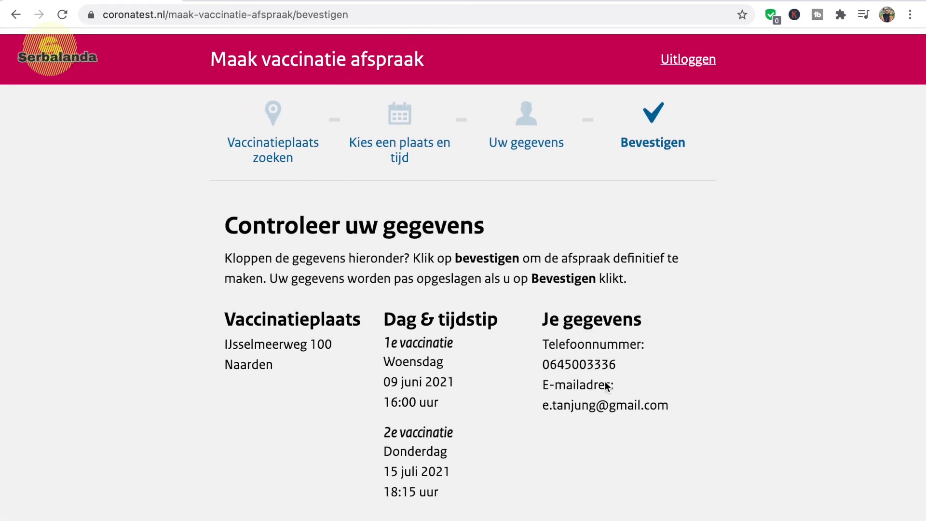
pyautogui.scroll(-4, 453, 469)
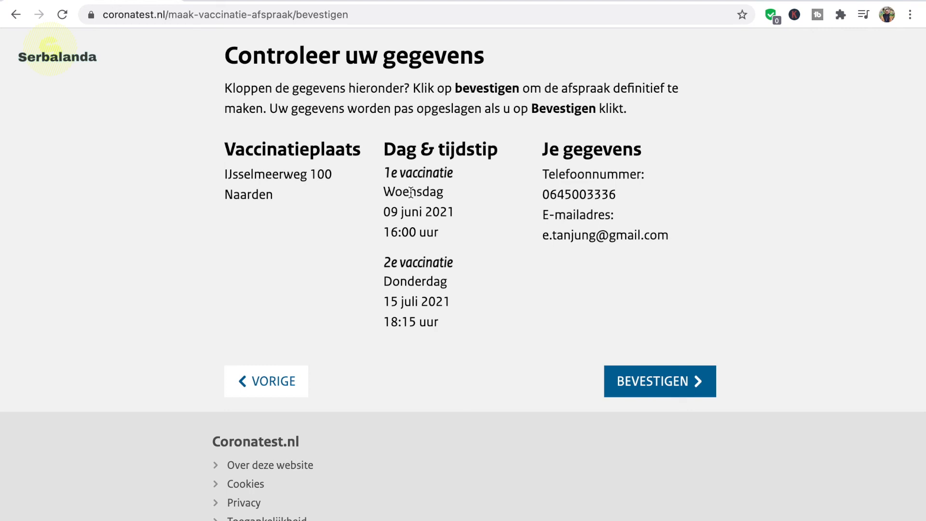
pyautogui.click(663, 381)
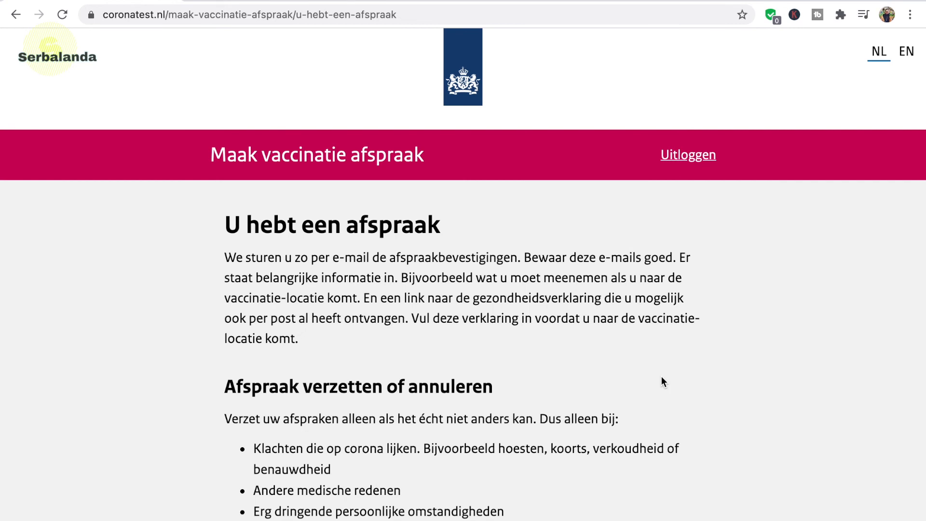
pyautogui.scroll(-7, 661, 377)
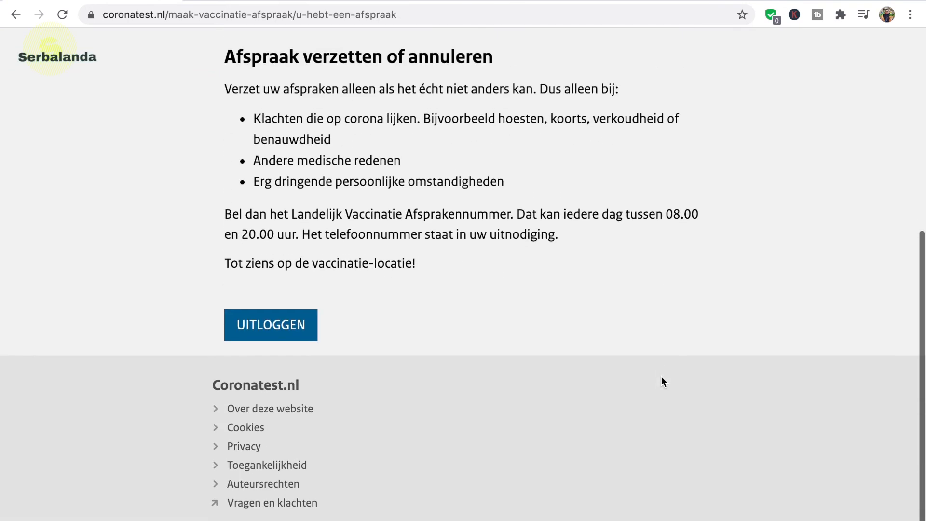
pyautogui.click(293, 332)
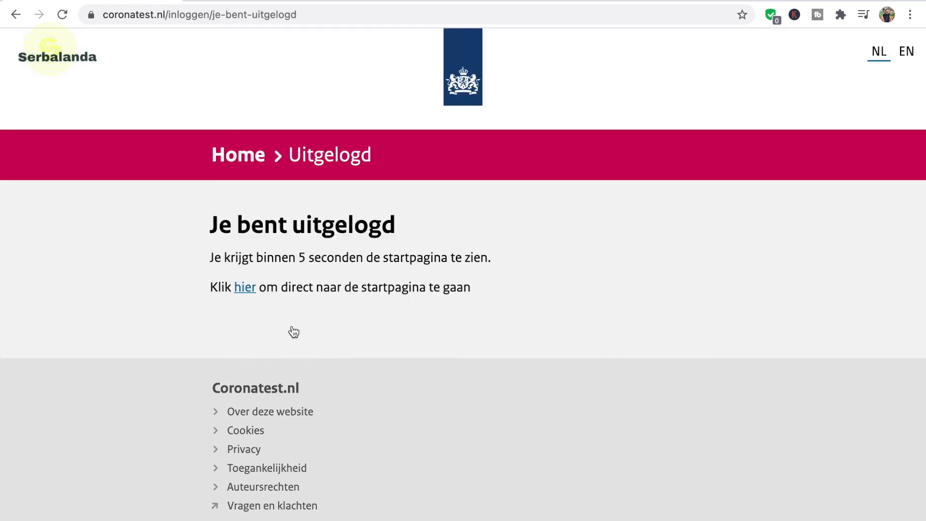
# Switch the coronatest.nl site to English and look over the Testing and Vaccination options on the home page
pyautogui.click(911, 55)
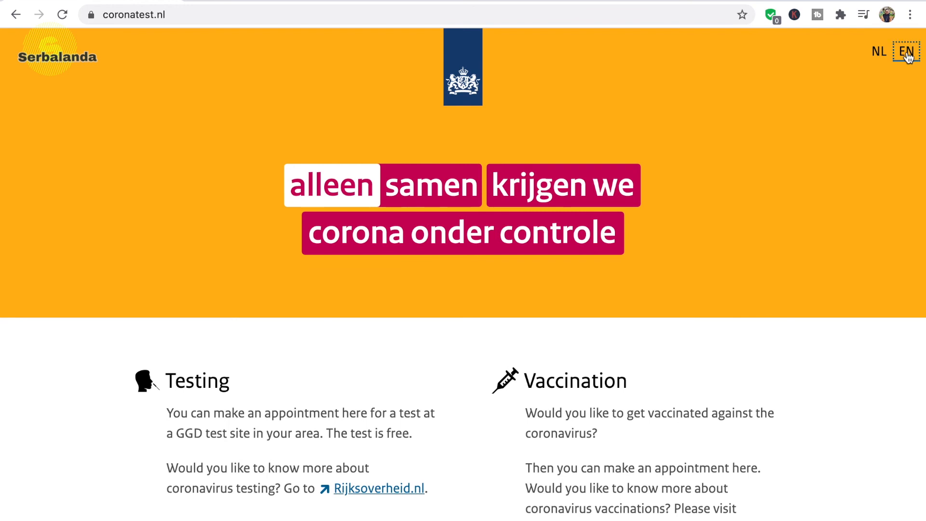
pyautogui.scroll(-2, 729, 365)
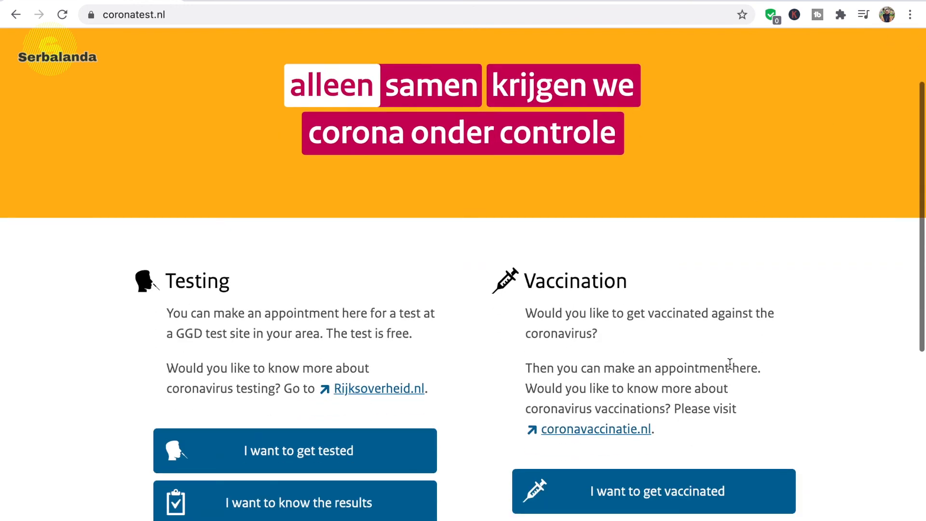
pyautogui.scroll(-2, 729, 365)
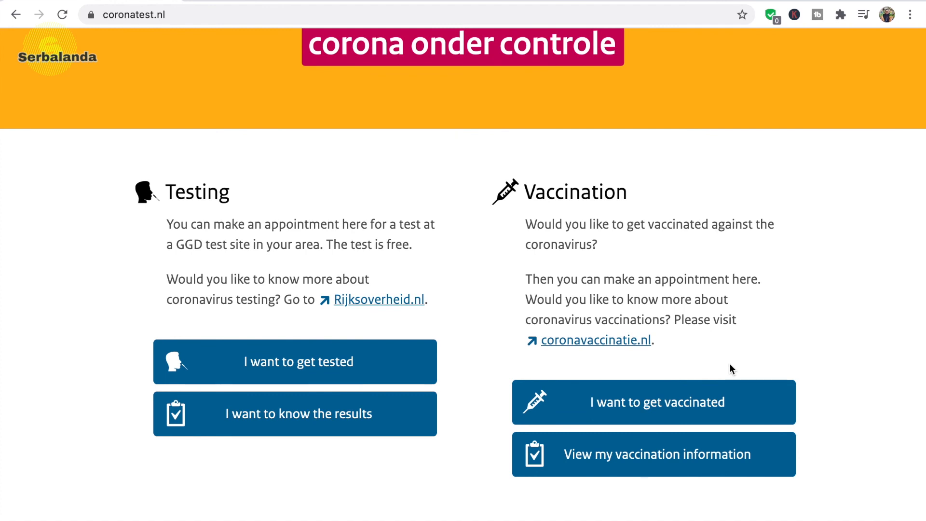
pyautogui.scroll(4, 729, 364)
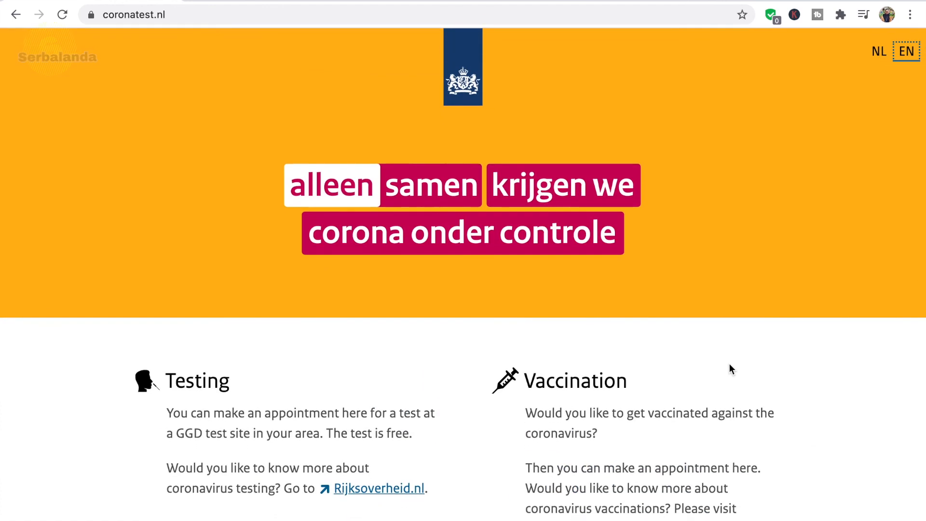